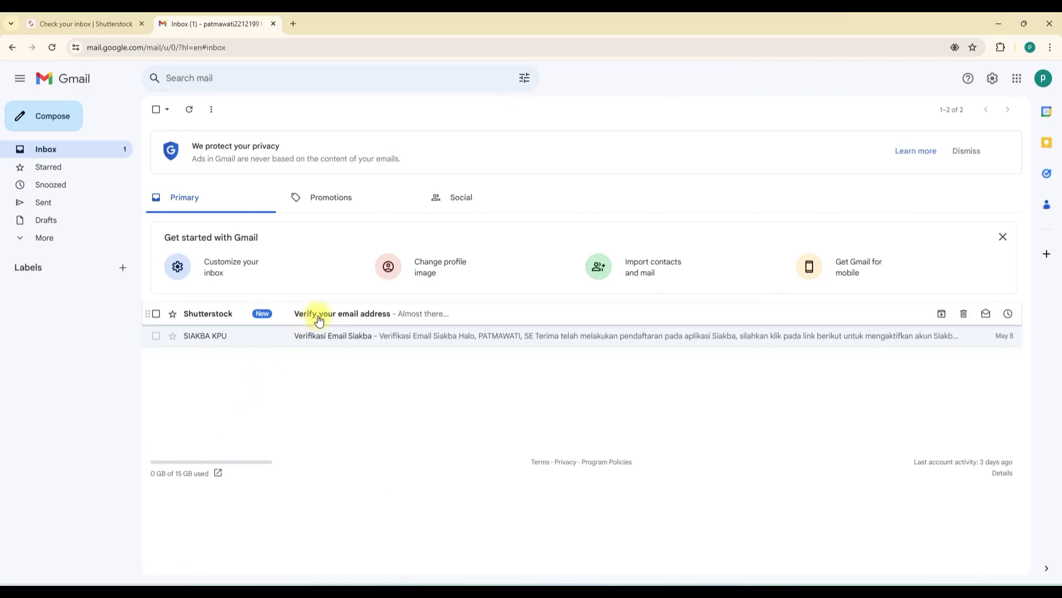
Step: Open Shutterstock's verification email in Gmail and follow its 'verify your email' link
click(256, 313)
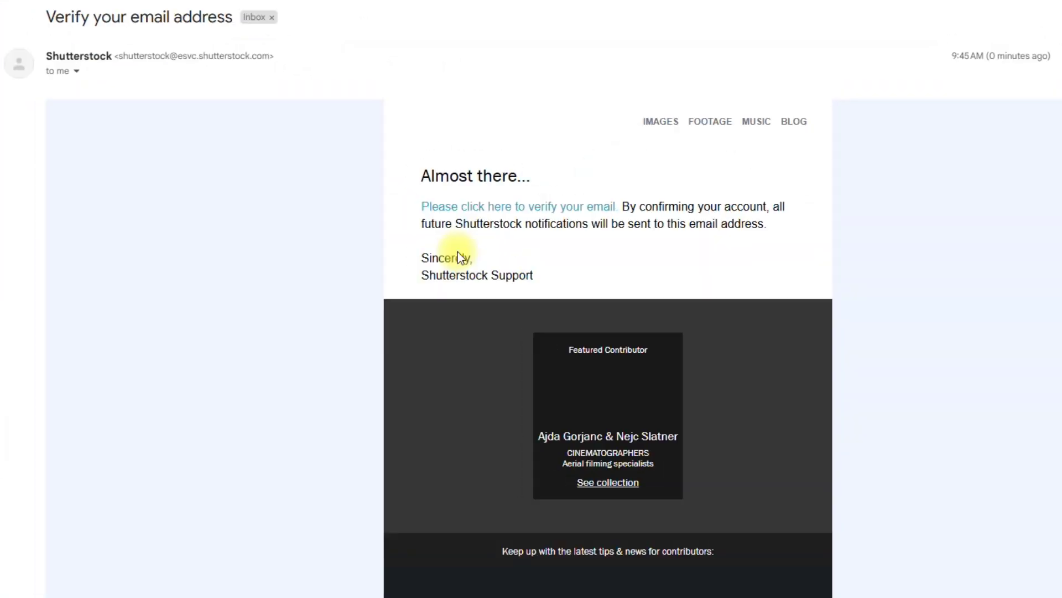
scroll(705, 244, down, 3)
scroll(705, 245, up, 3)
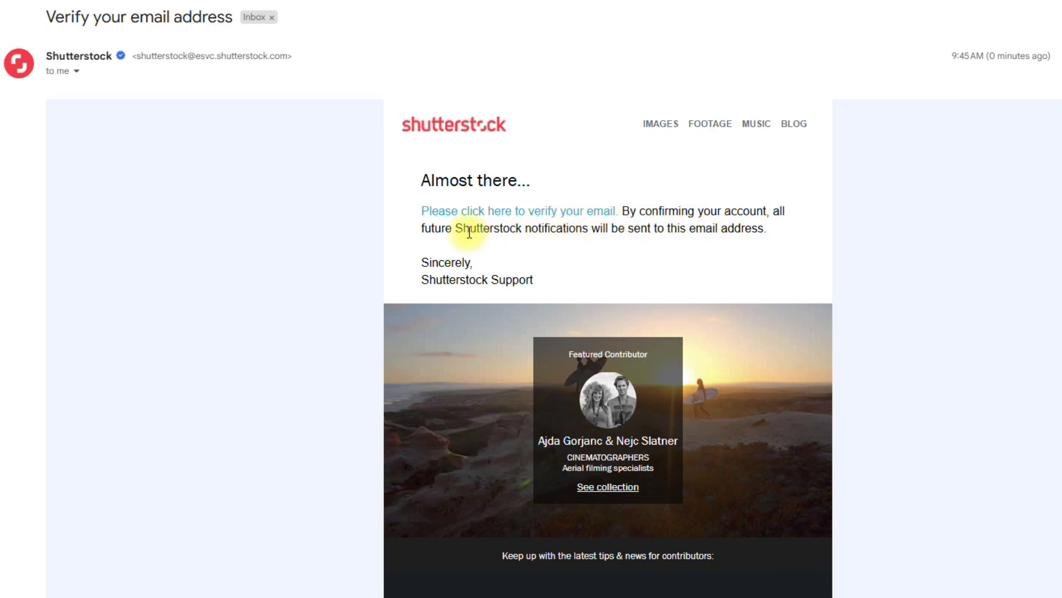
click(533, 216)
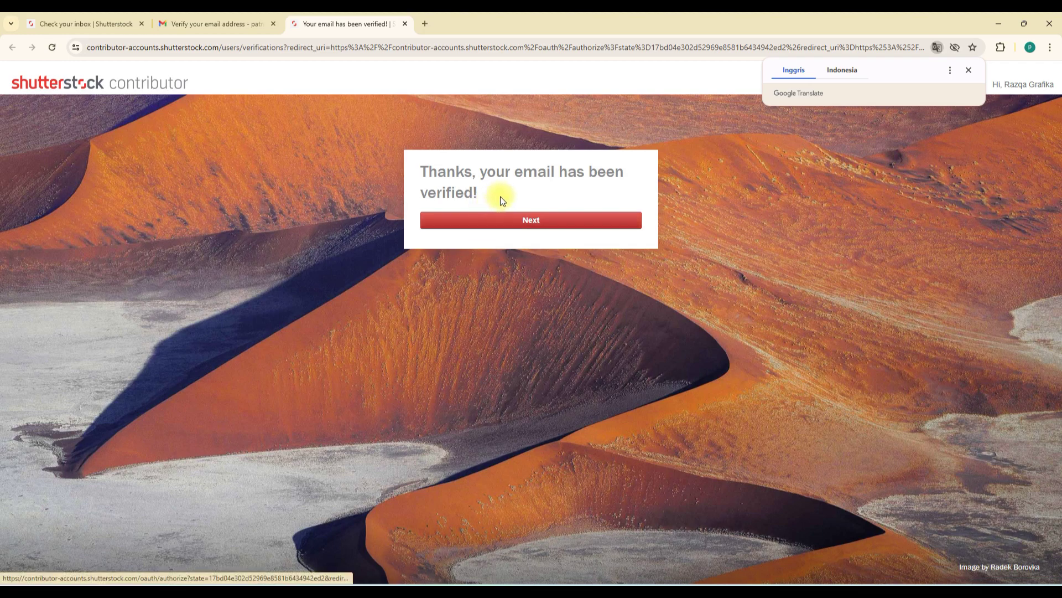
Step: Continue past the 'Thanks, your email has been verified!' confirmation with Next
drag(422, 171, 624, 189)
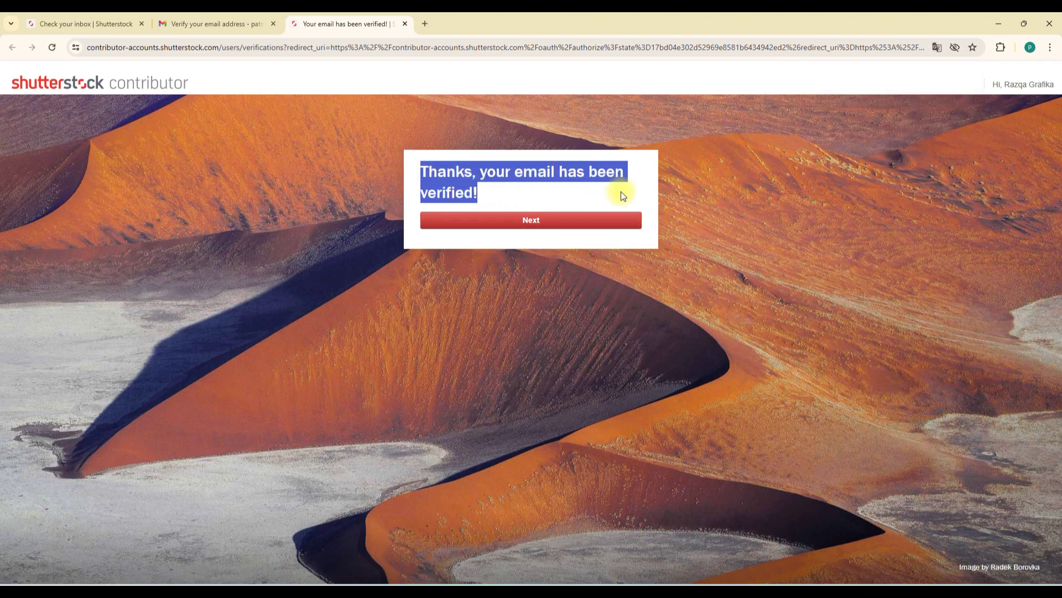
click(466, 224)
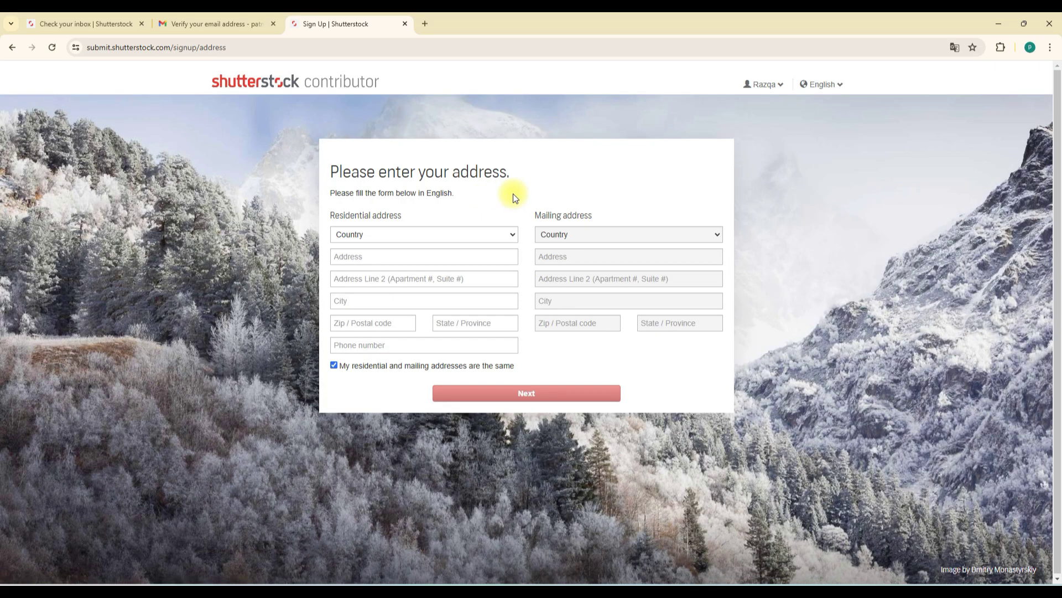
Step: Choose Indonesia as the residential country and fill in both street address lines
click(508, 231)
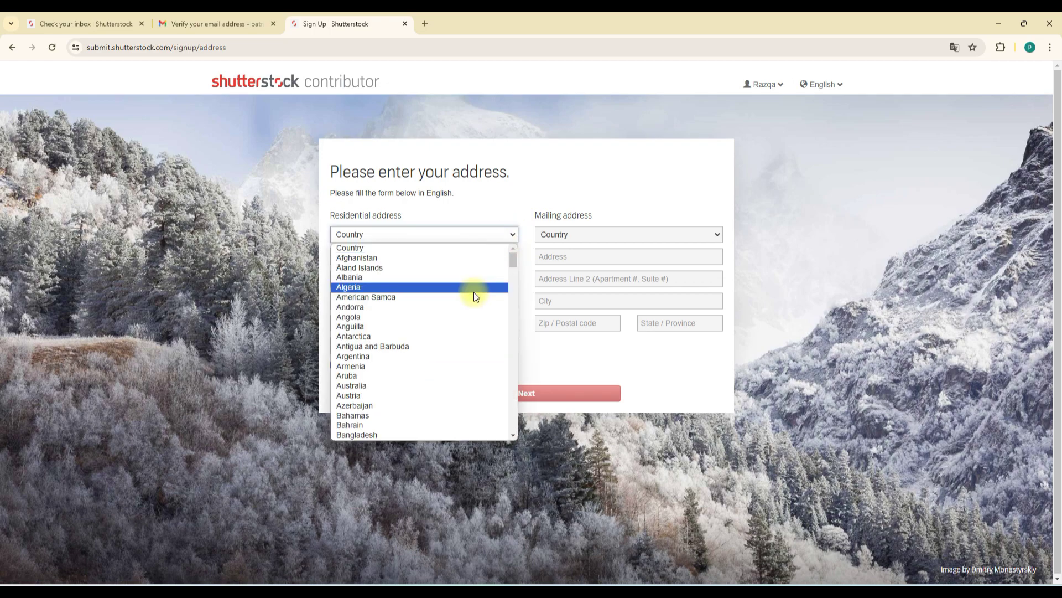
scroll(481, 300, down, 15)
click(421, 405)
click(385, 258)
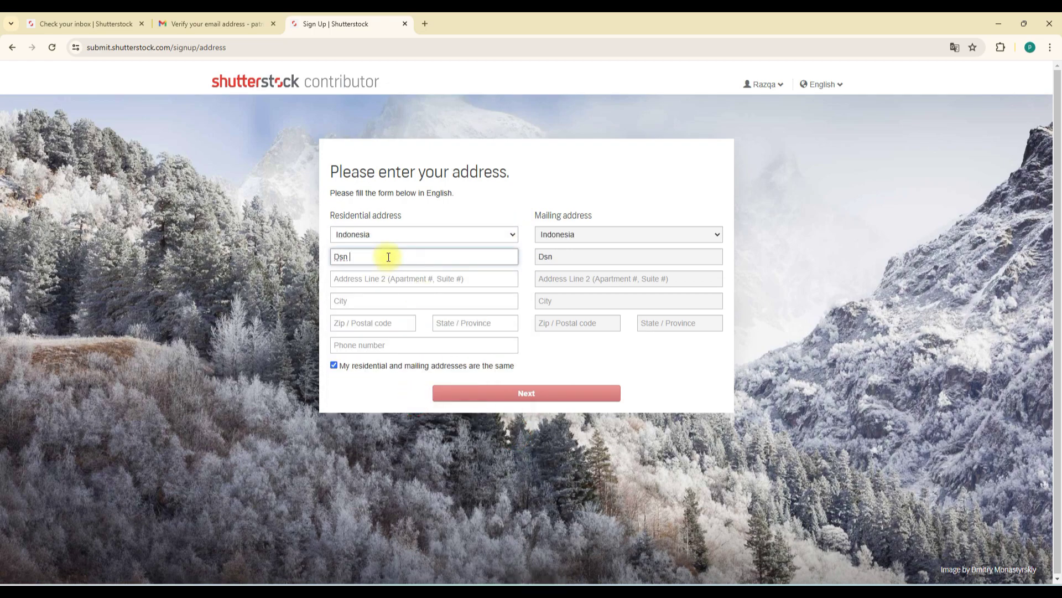
key(ctrl+a)
key(ctrl+c)
click(437, 279)
key(ctrl+v)
double_click(362, 278)
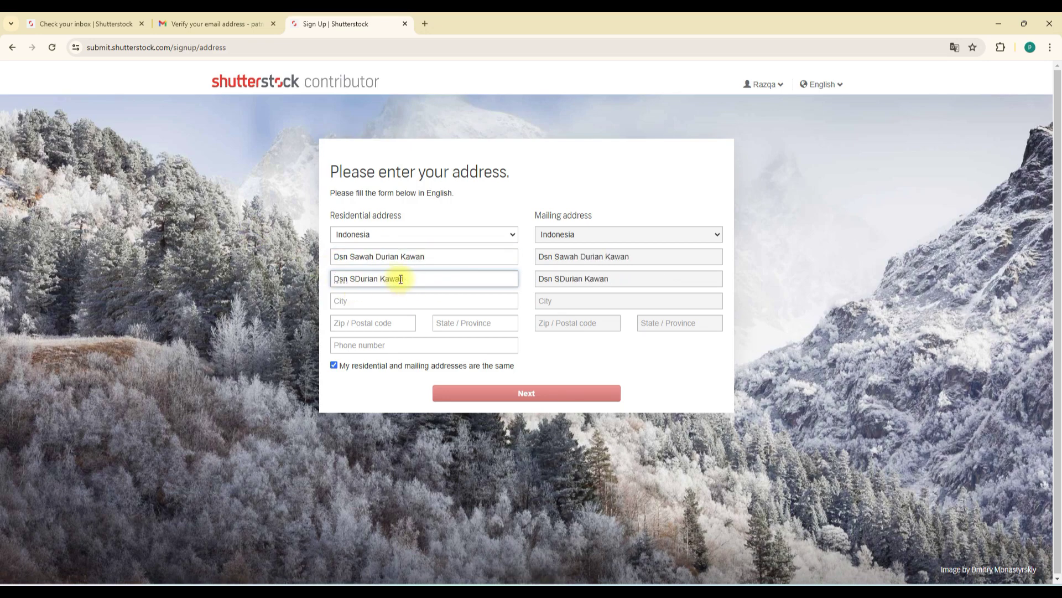
Step: Fill in the city, postal code, province and phone number, then submit the address form
click(400, 302)
text(t)
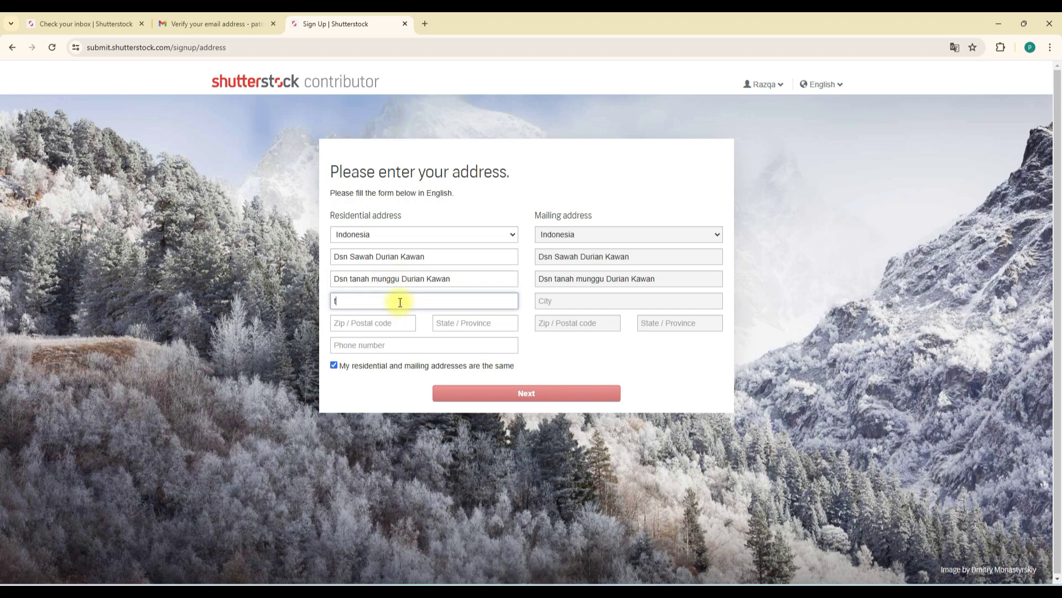
text(apaktuan)
click(383, 325)
text(23771)
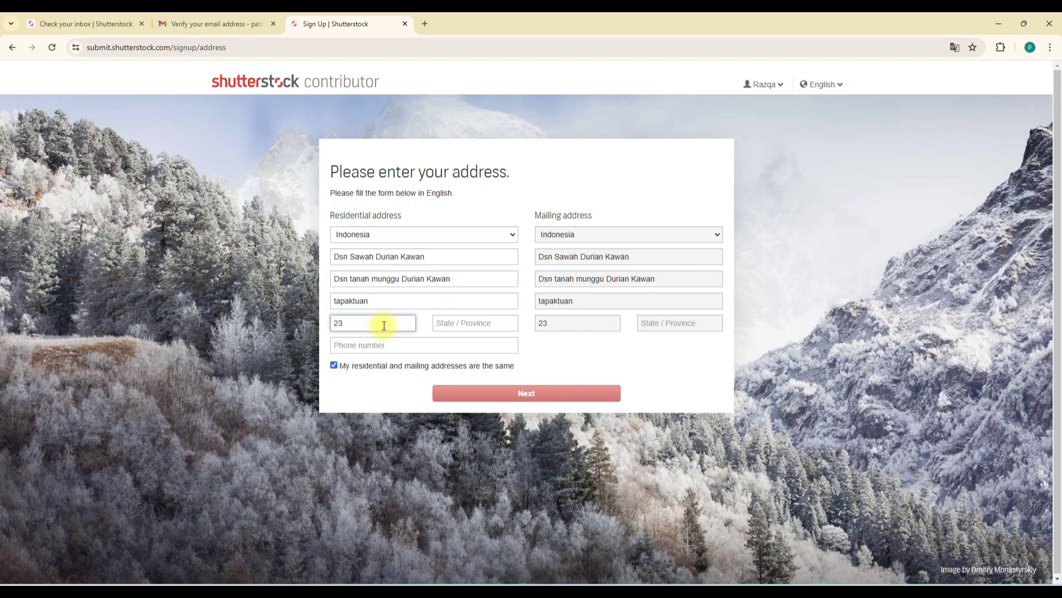
click(486, 325)
text(aceh)
click(462, 348)
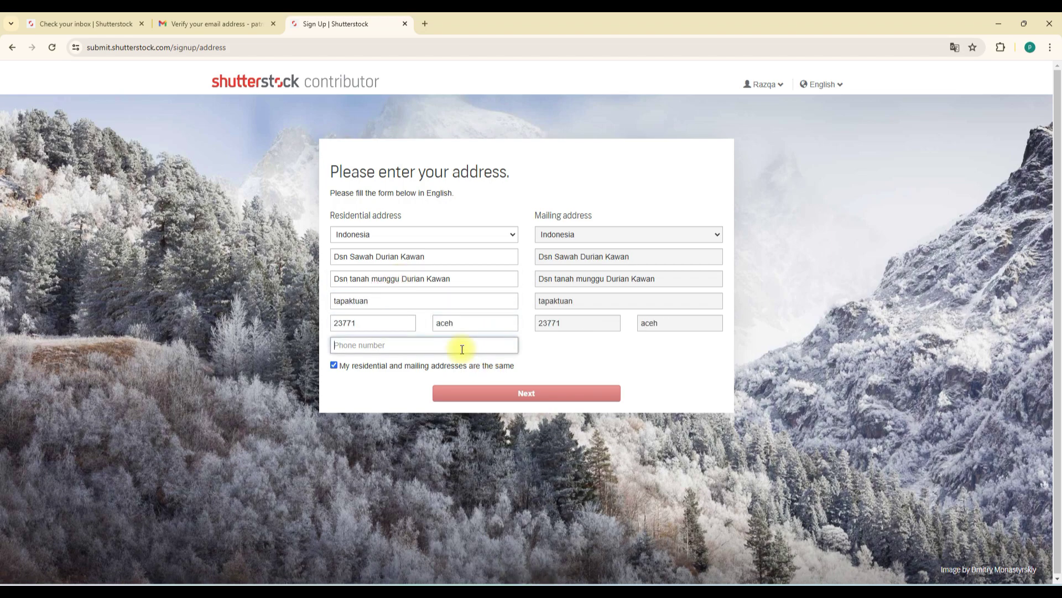
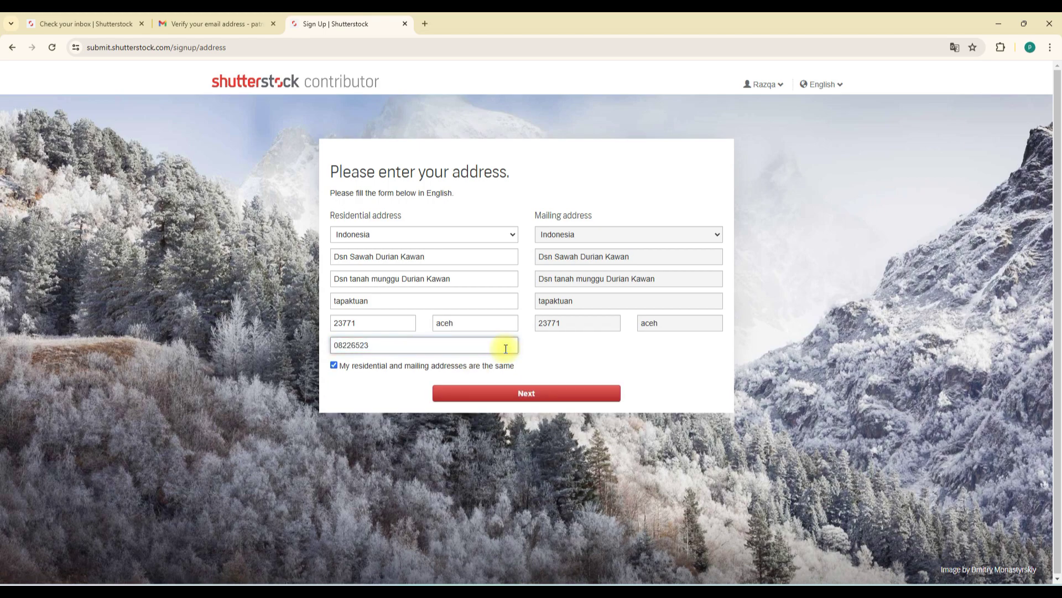
click(552, 398)
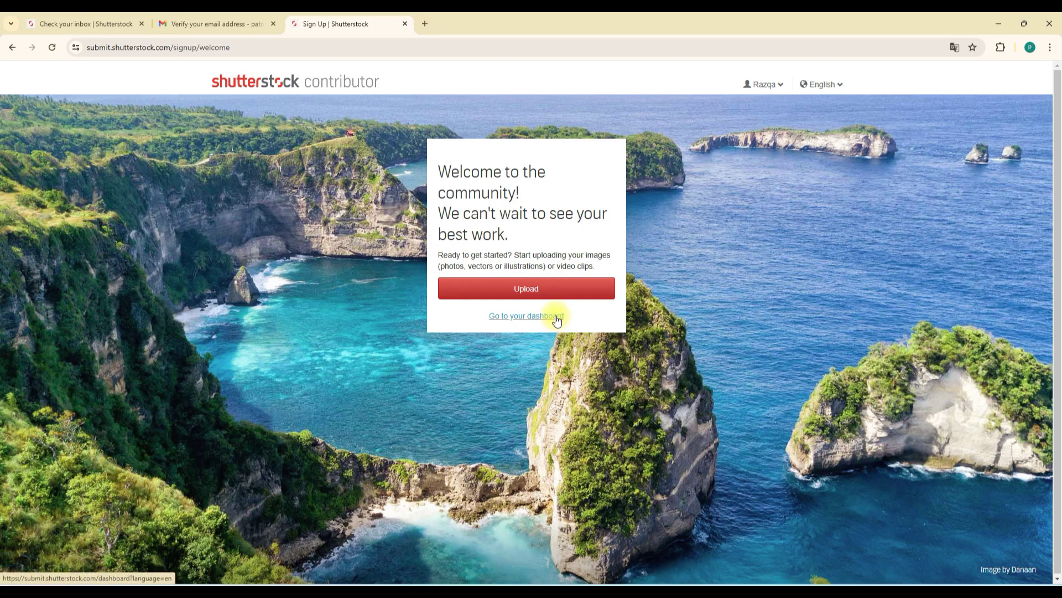
Step: Go to the contributor dashboard and check the contributor ID in the account panel
click(518, 319)
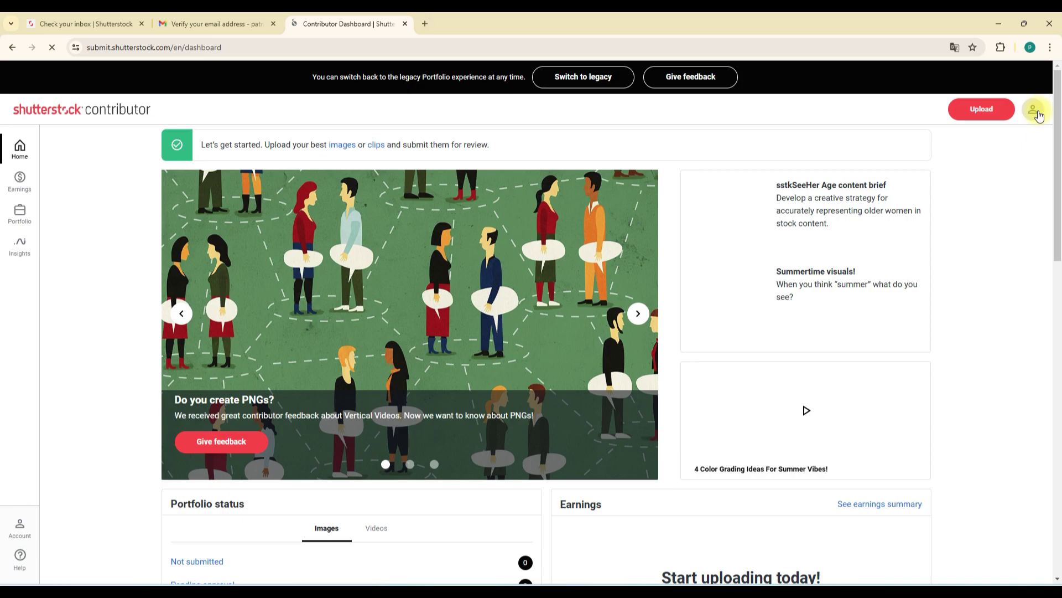
click(1038, 112)
click(1047, 79)
click(1037, 110)
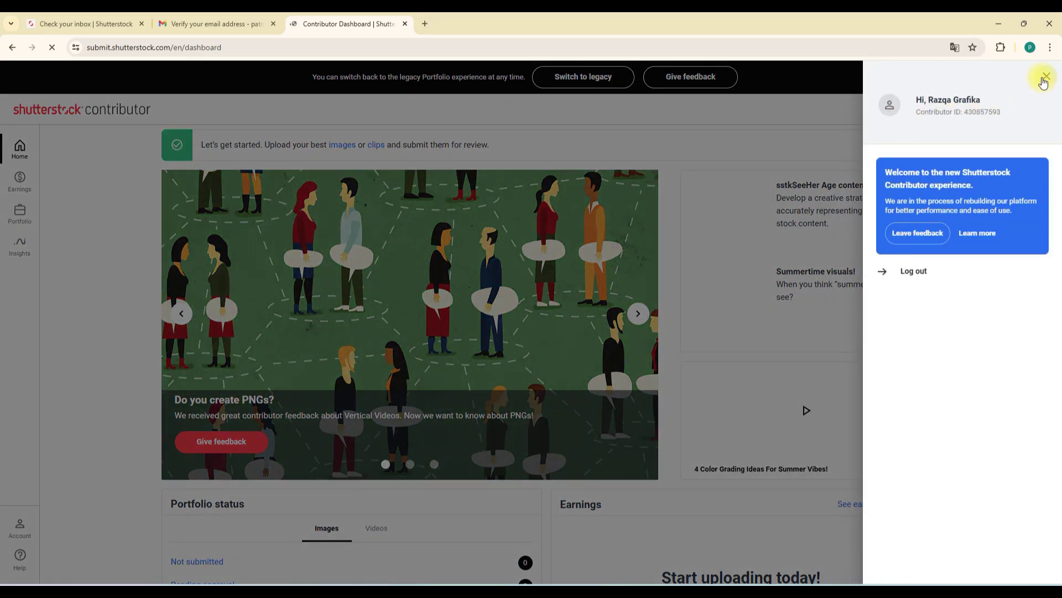
click(1046, 77)
click(1038, 110)
drag(968, 112, 1026, 116)
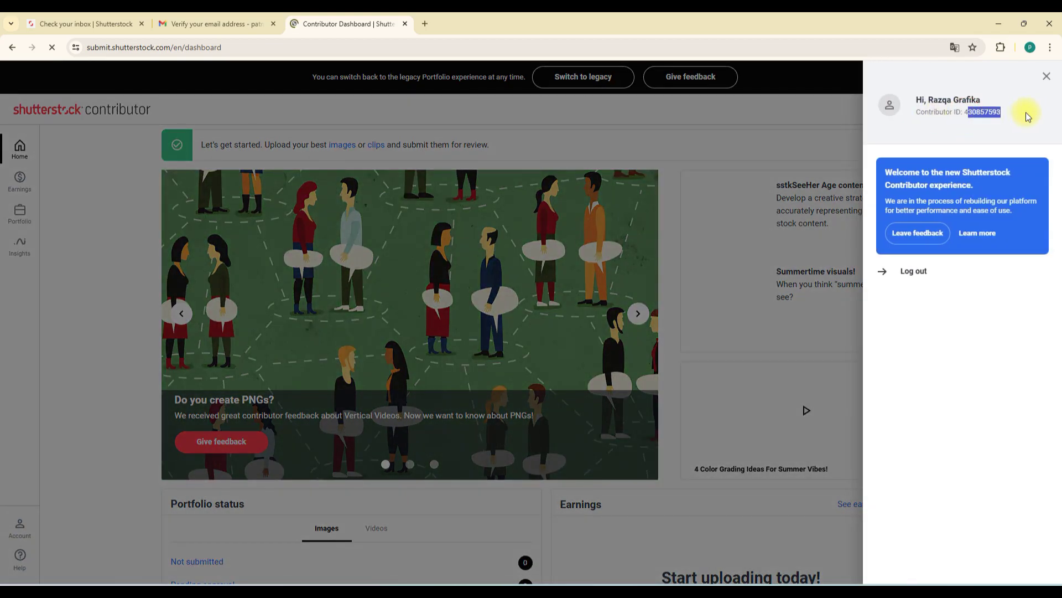
click(1044, 77)
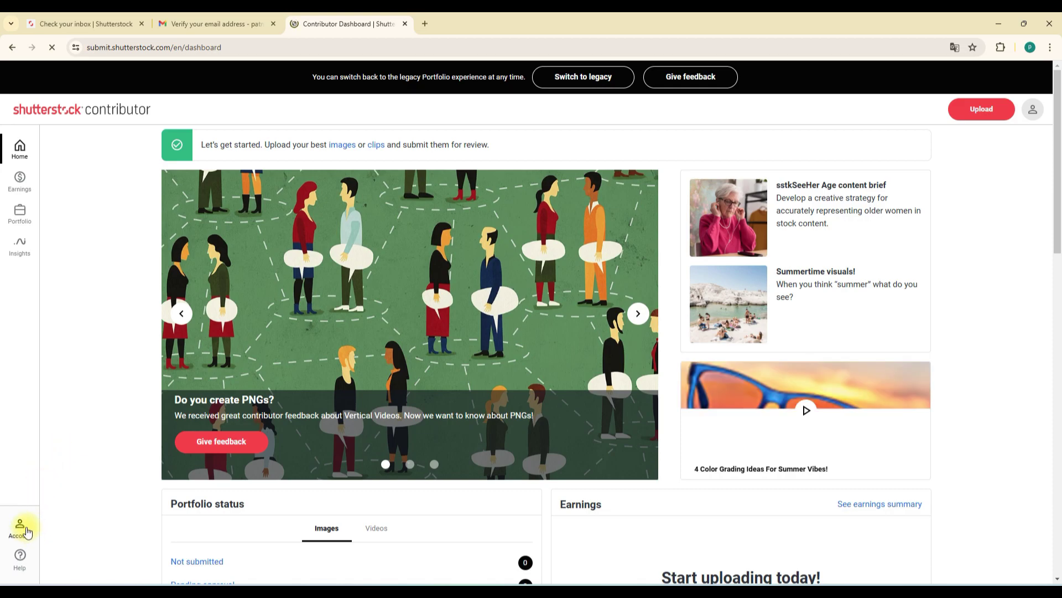
Step: Open Account settings from the sidebar and scroll to the Payout information section
click(28, 532)
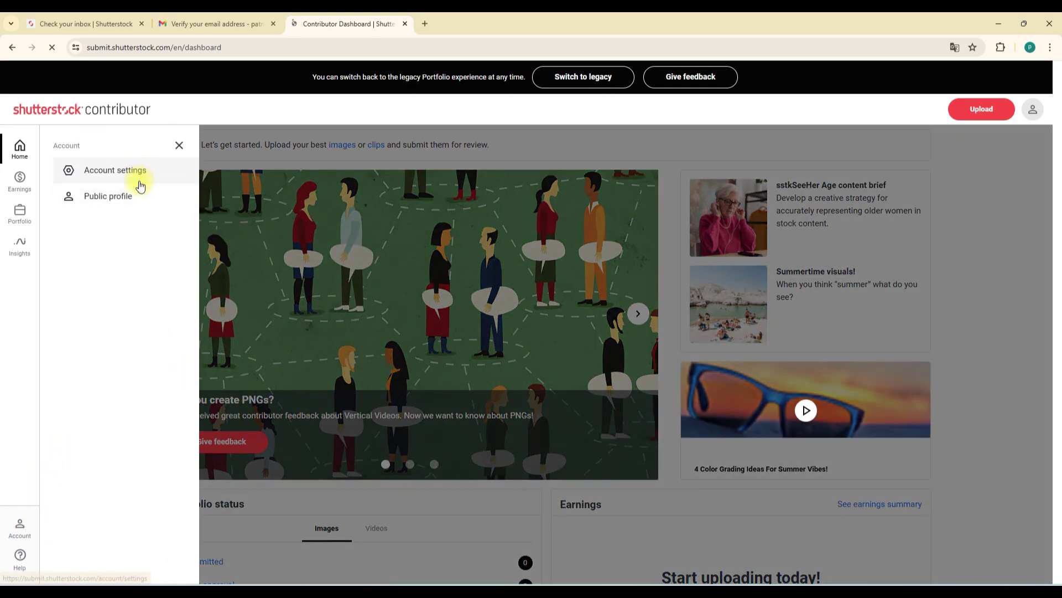
click(141, 171)
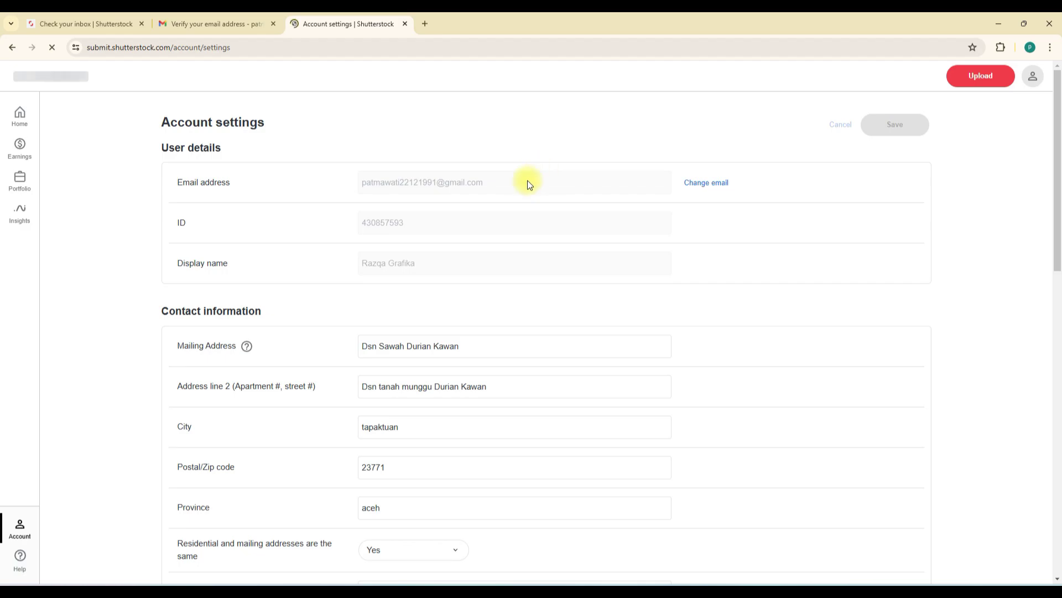
scroll(438, 282, down, 10)
scroll(438, 282, down, 3)
scroll(437, 283, up, 2)
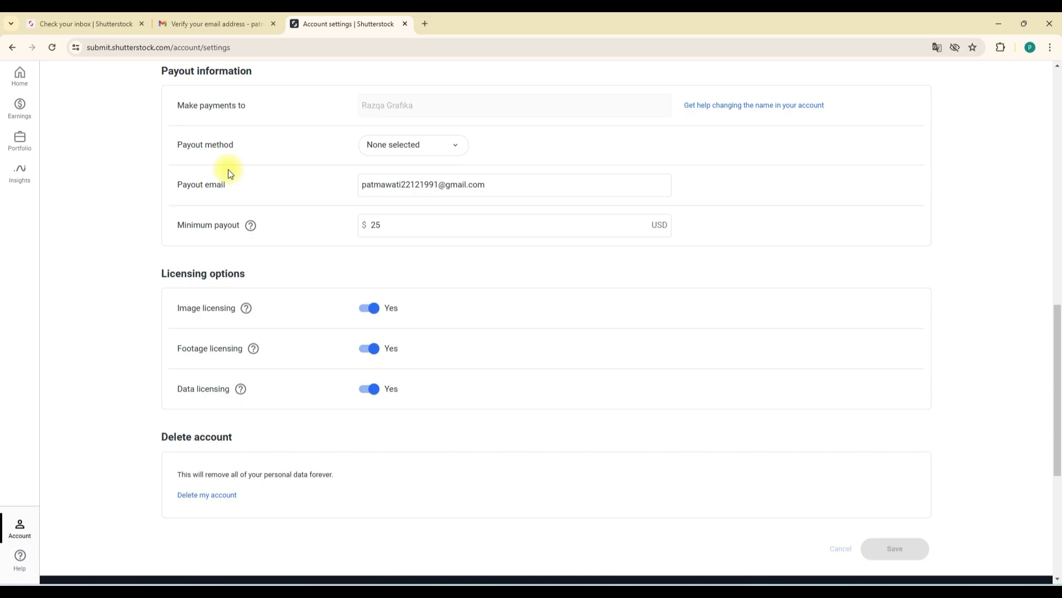
click(400, 231)
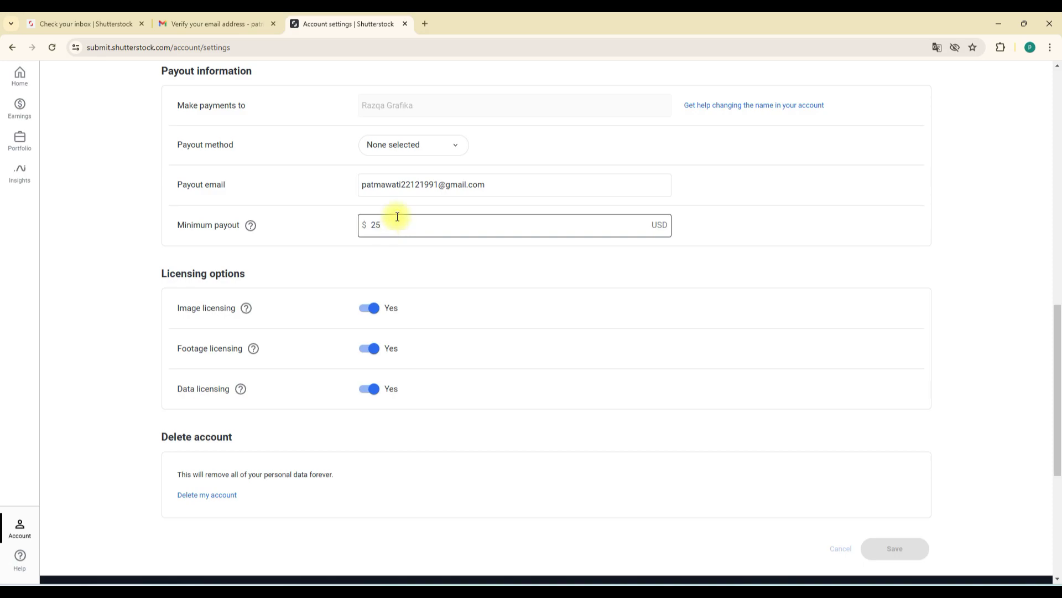
Step: Choose PayPal as the payout method and verify the existing payout email
click(437, 150)
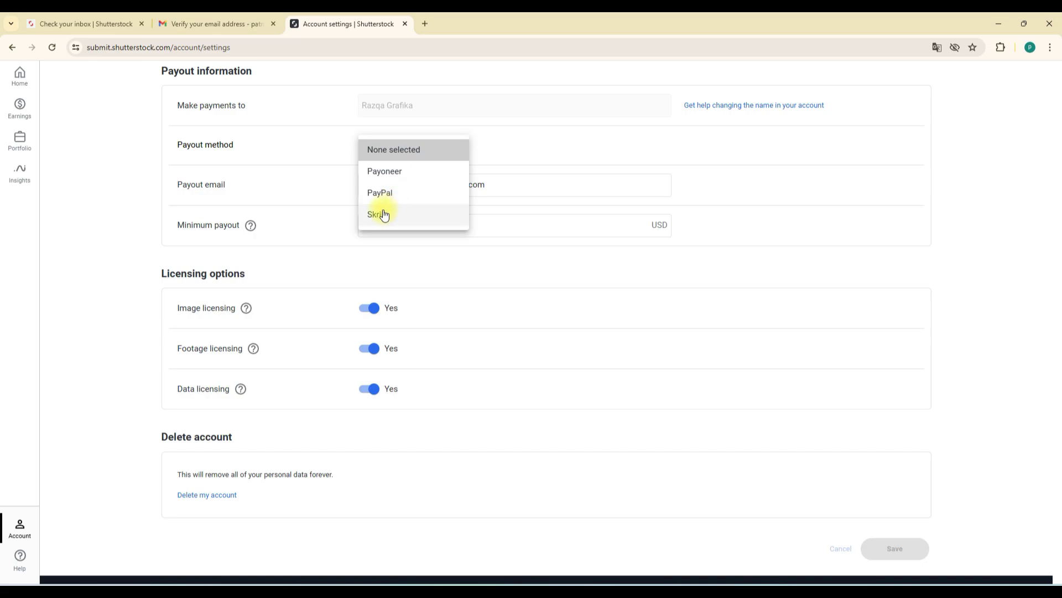
click(376, 194)
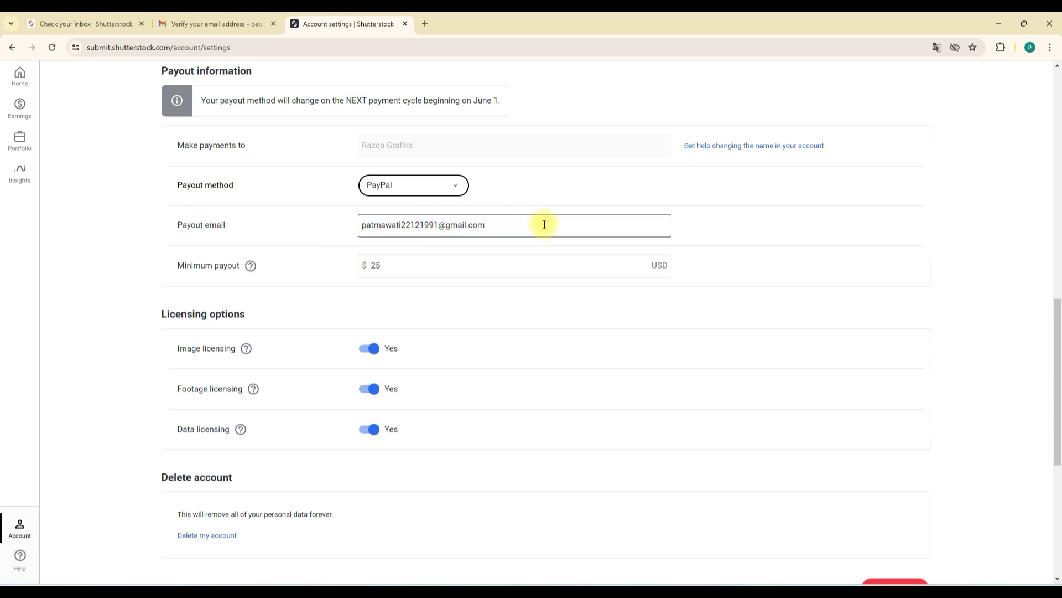
drag(506, 225, 354, 227)
click(526, 220)
drag(526, 221, 327, 220)
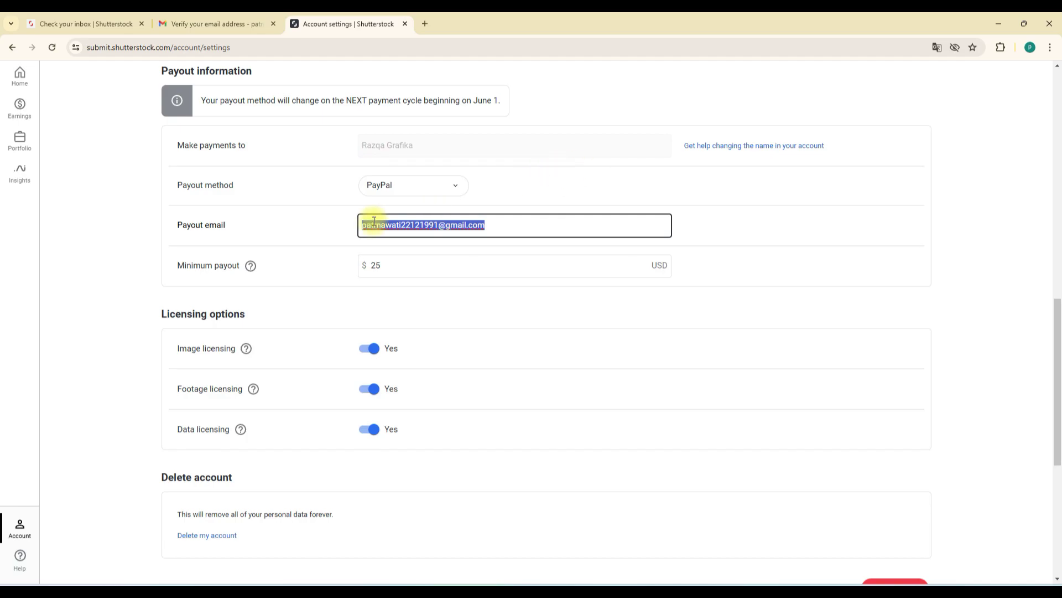
scroll(366, 240, up, 9)
scroll(357, 250, down, 13)
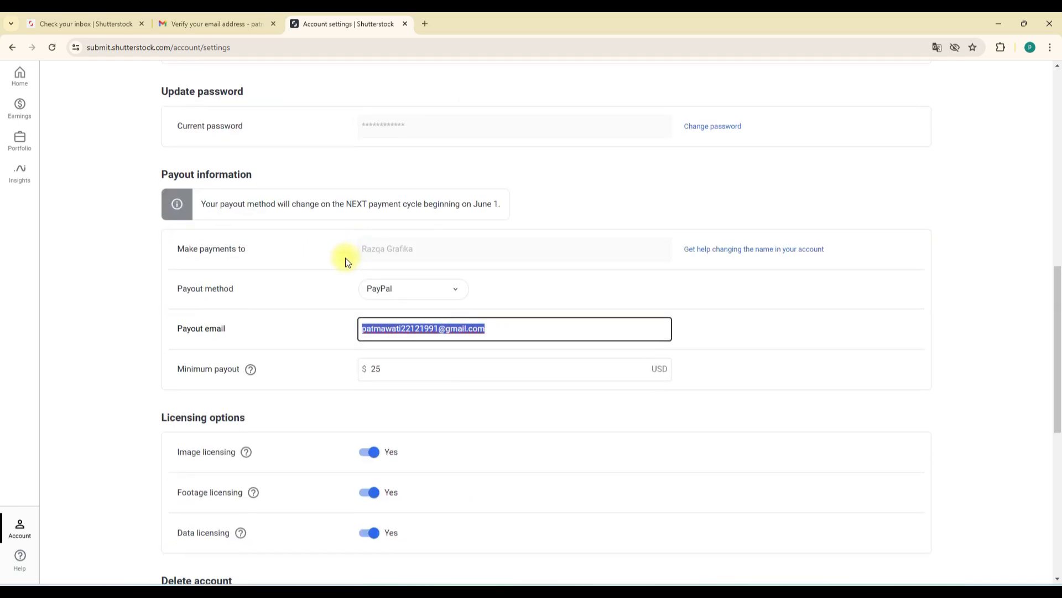
Step: Open the Tax center from the Earnings menu
click(27, 115)
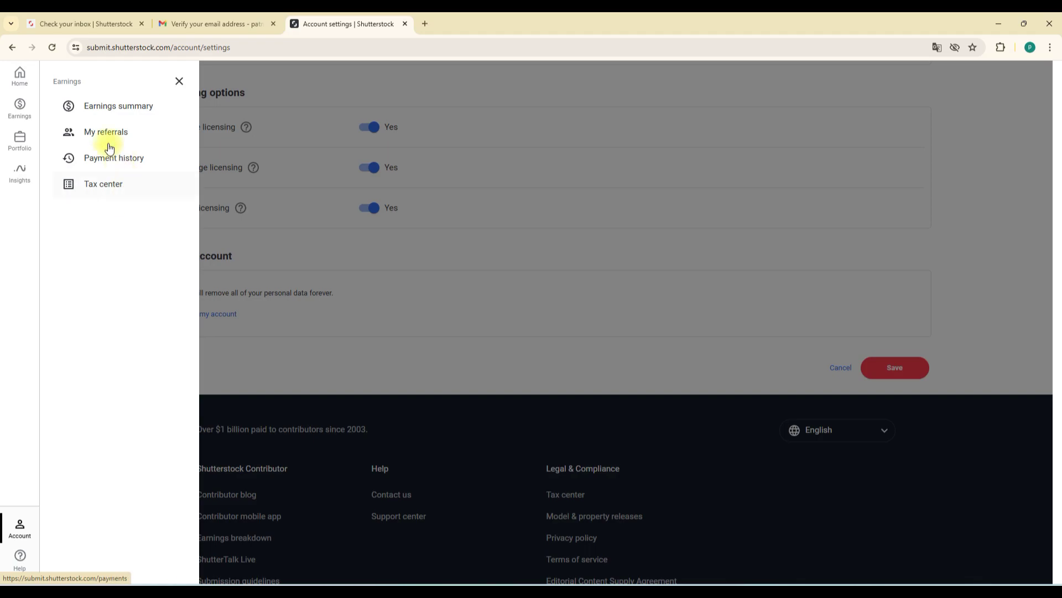
click(178, 81)
click(26, 116)
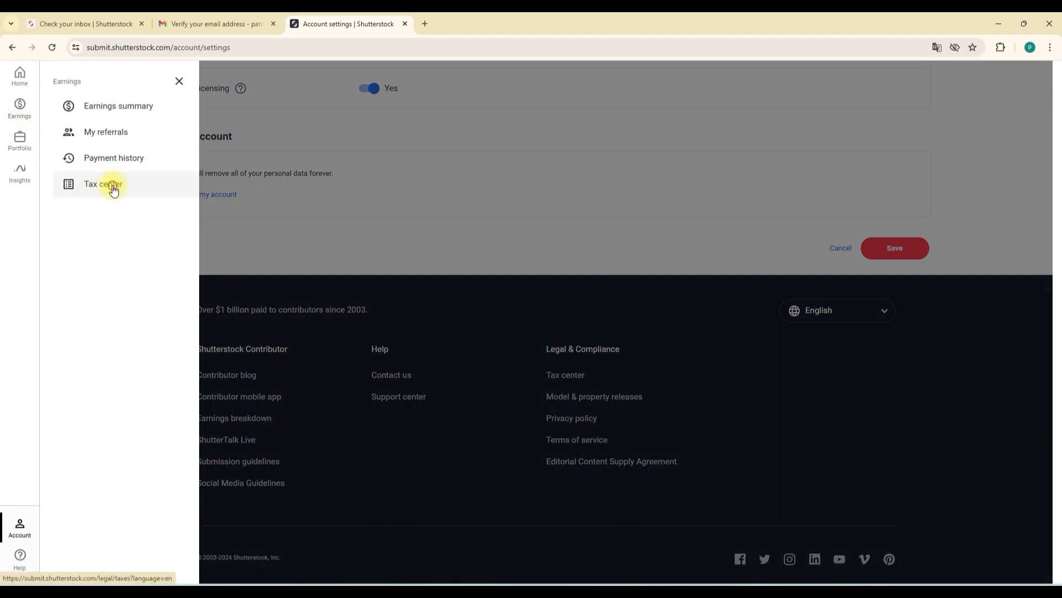
click(112, 185)
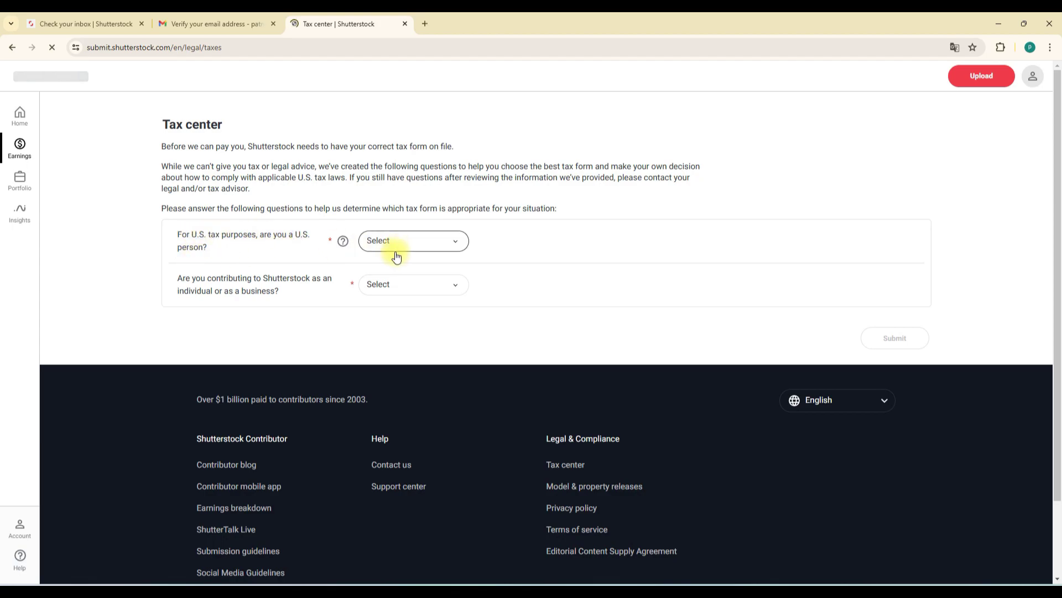
Step: Answer No to 'U.S. person?', choose Individual, and submit the tax questions
click(406, 281)
click(405, 300)
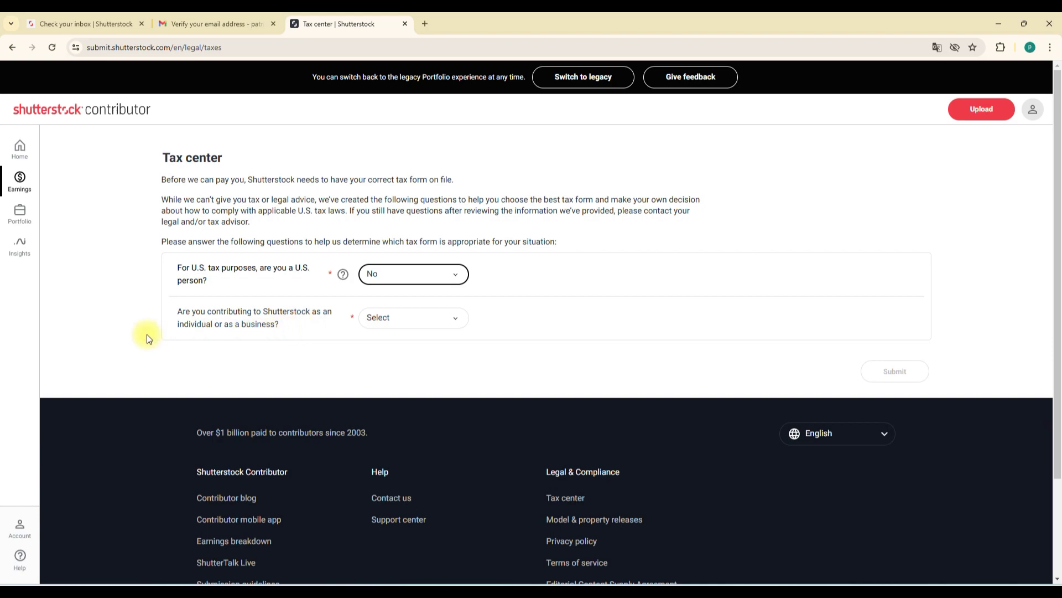
click(435, 321)
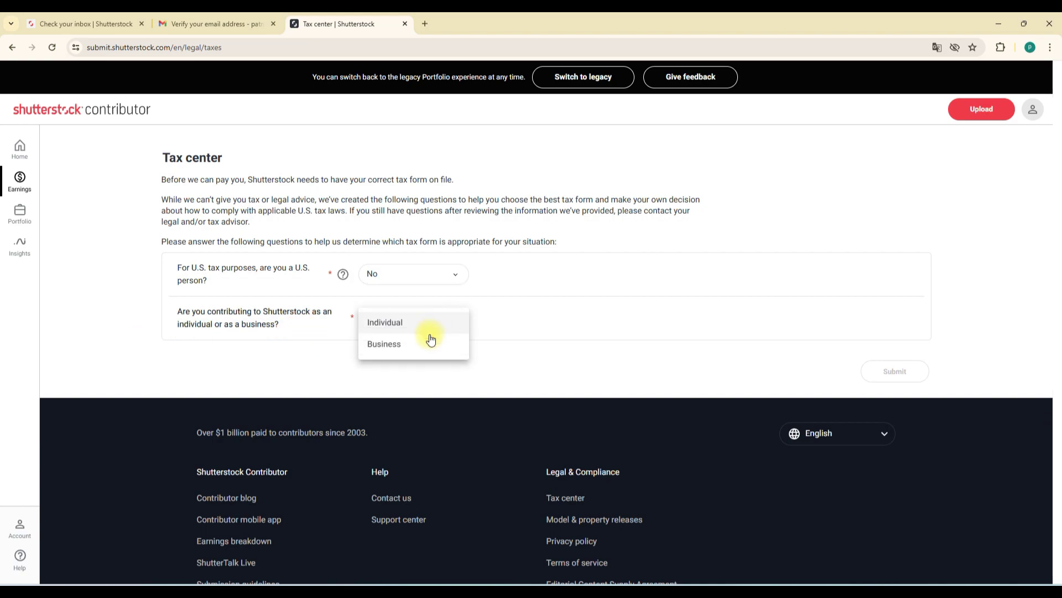
click(421, 323)
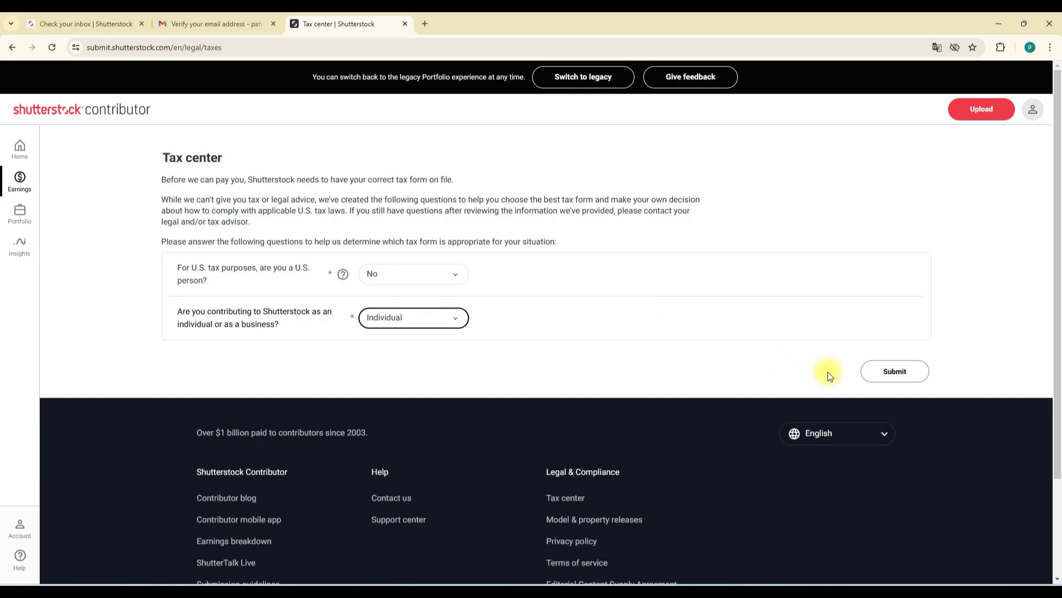
click(911, 376)
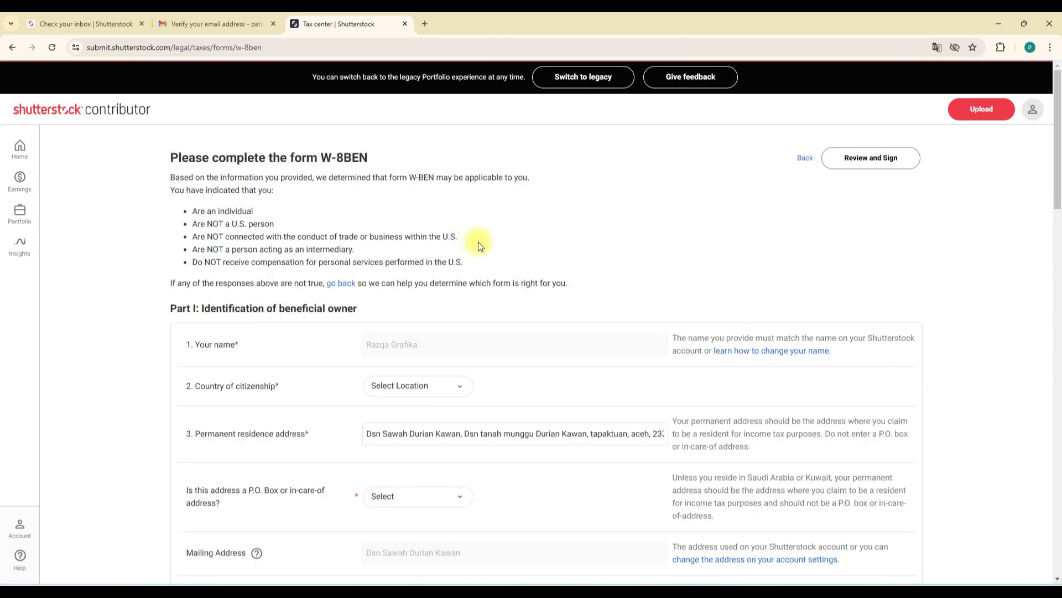
Step: Set the W-8BEN country of citizenship to Indonesia
scroll(478, 241, down, 4)
scroll(471, 177, up, 2)
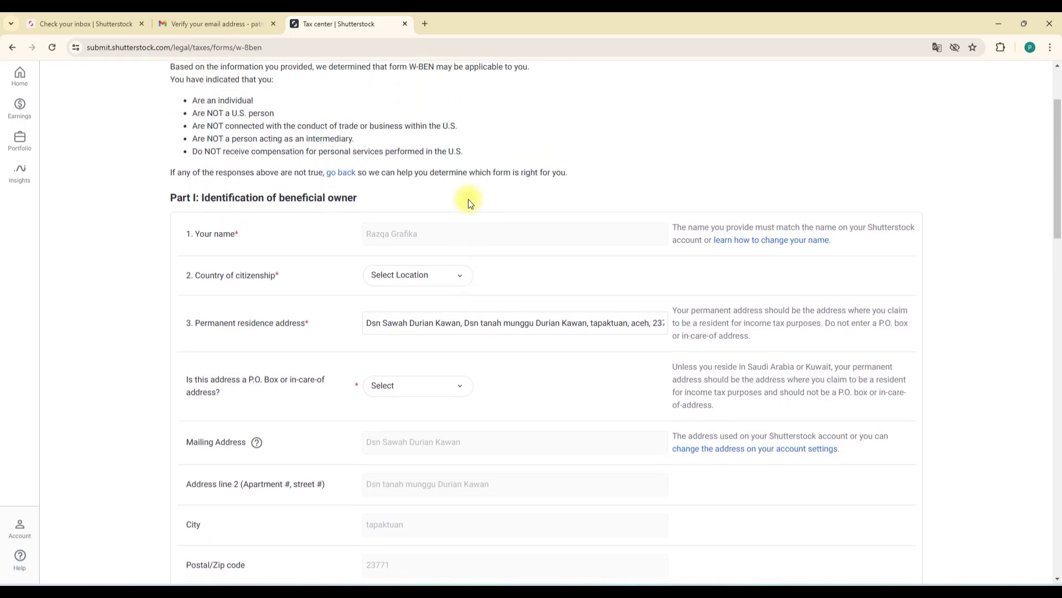
click(453, 280)
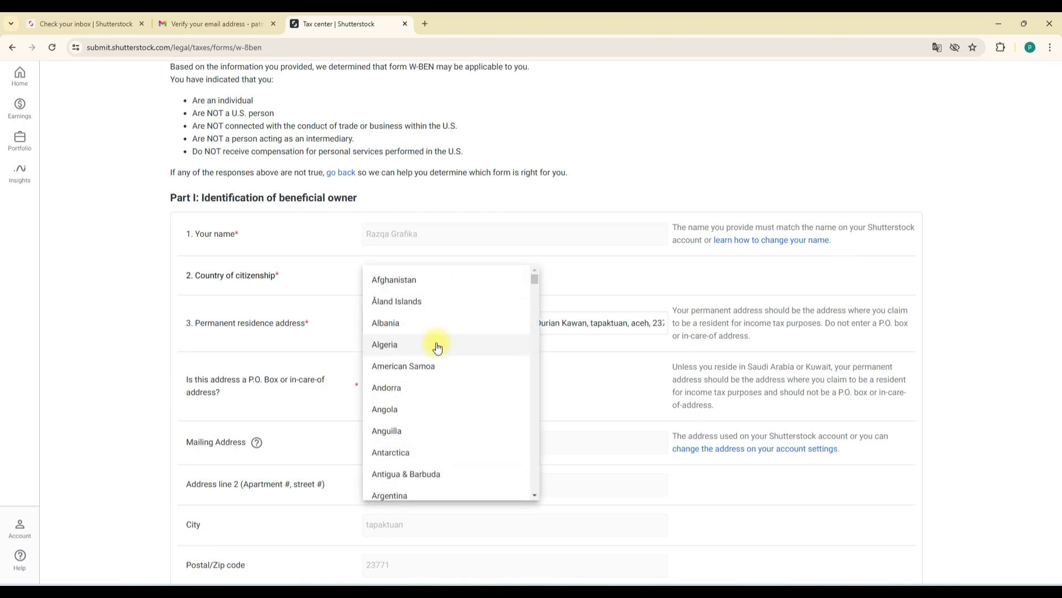
text(in)
click(421, 424)
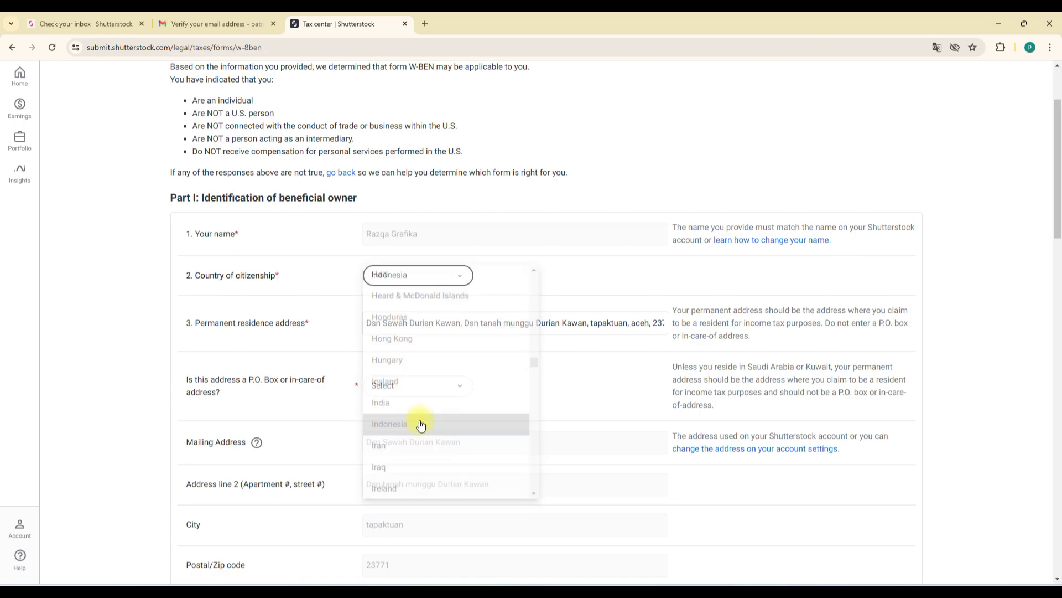
Step: Answer Yes to the P.O. Box question
scroll(460, 340, down, 1)
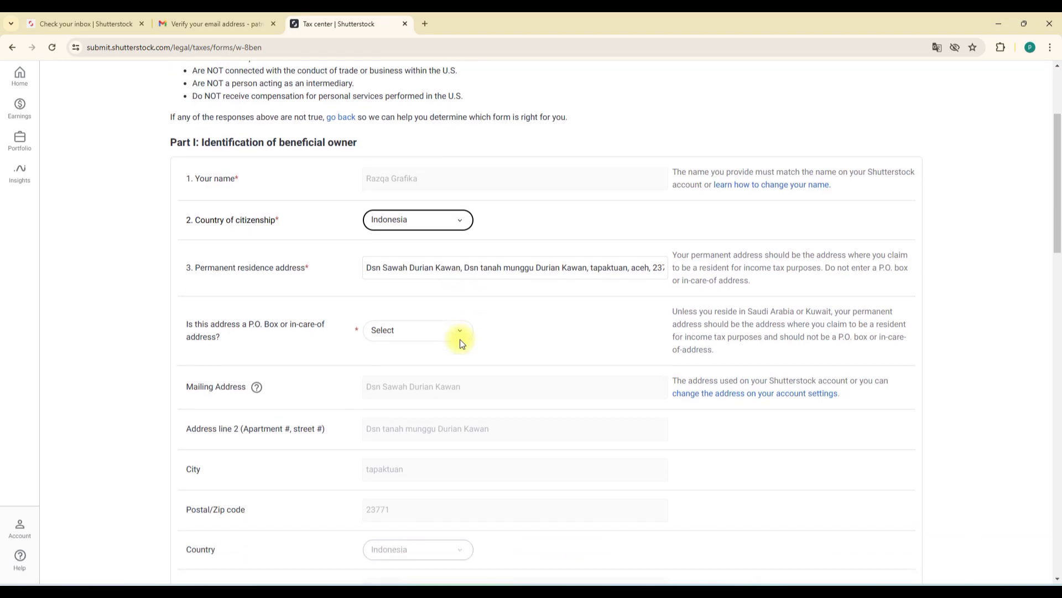
click(460, 334)
click(439, 336)
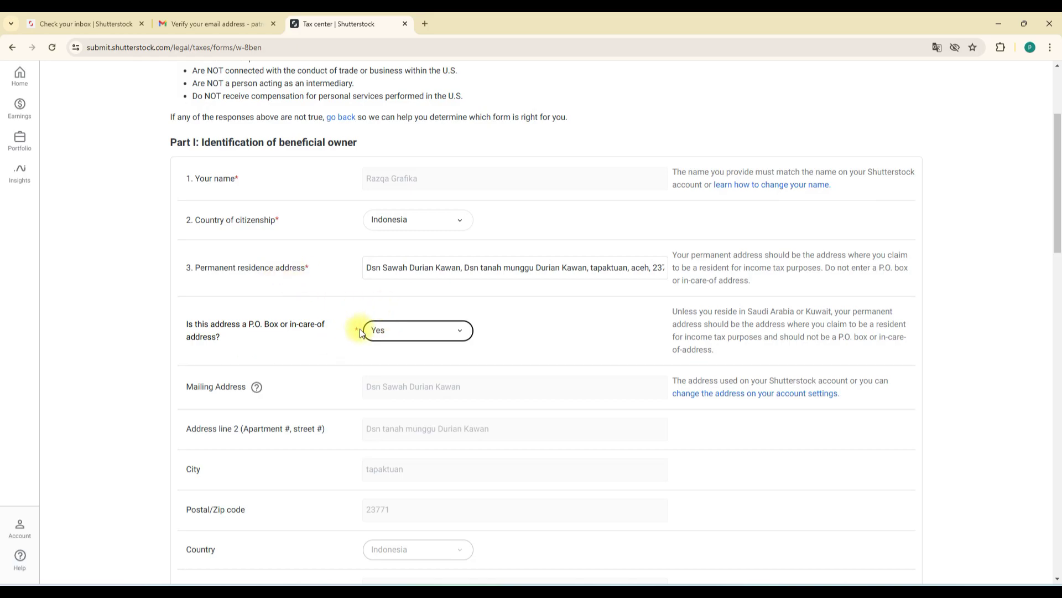
scroll(526, 338, down, 3)
scroll(528, 343, down, 3)
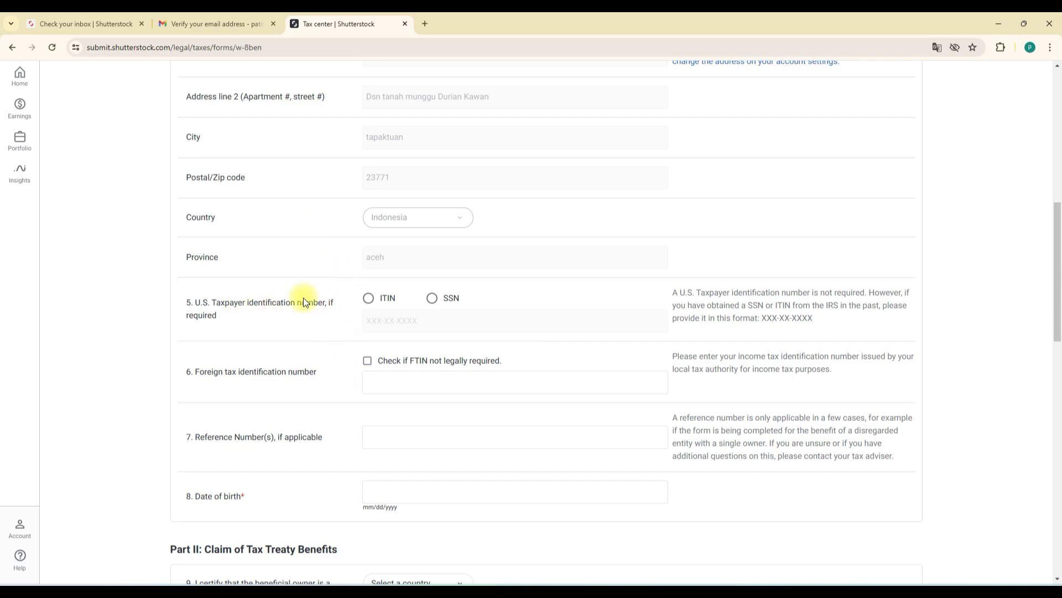
scroll(446, 308, down, 4)
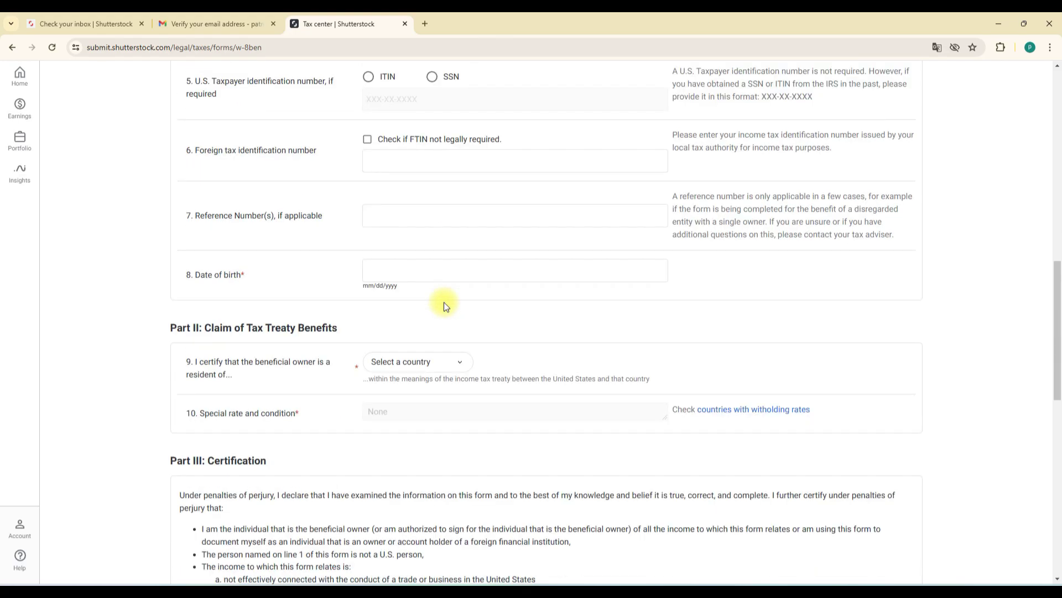
Step: Choose Indonesia as the treaty residence country in Part II
click(424, 363)
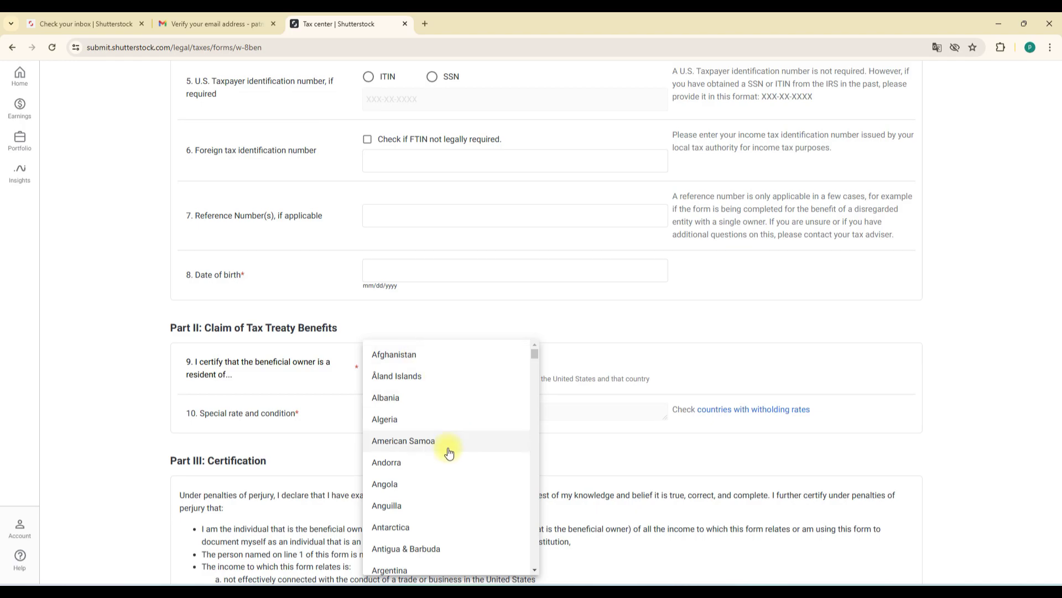
scroll(448, 452, down, 20)
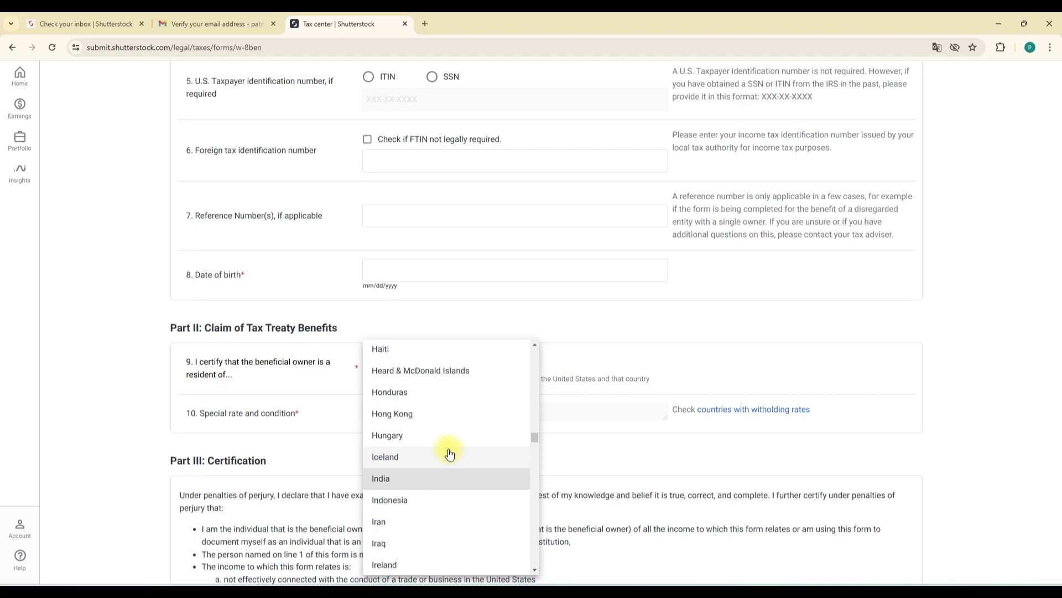
click(419, 500)
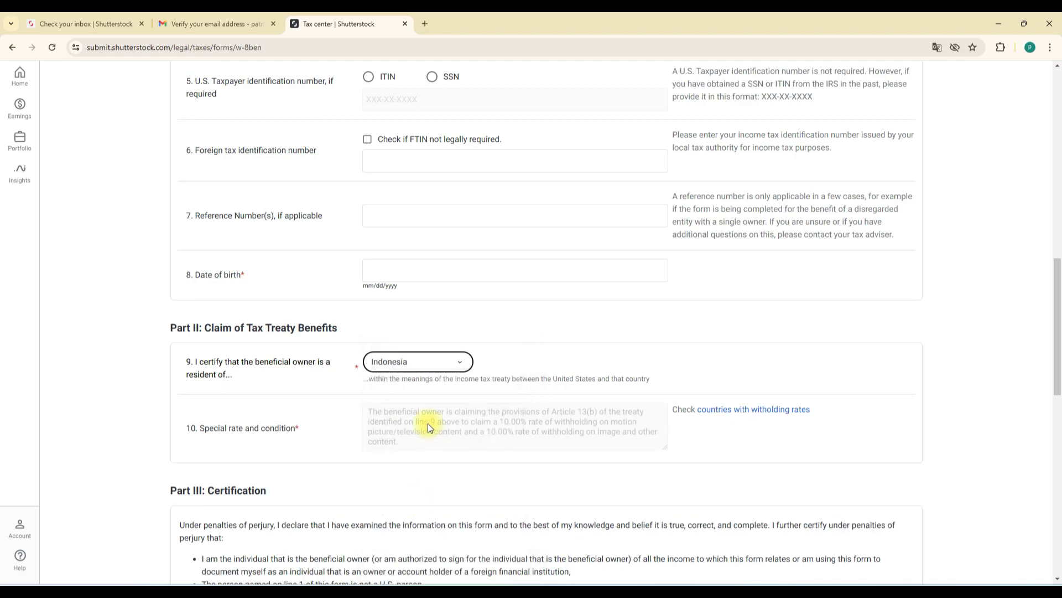
Step: Tick the Part III capacity-to-sign certification and attempt Review and Sign
scroll(426, 424, down, 2)
scroll(425, 423, down, 3)
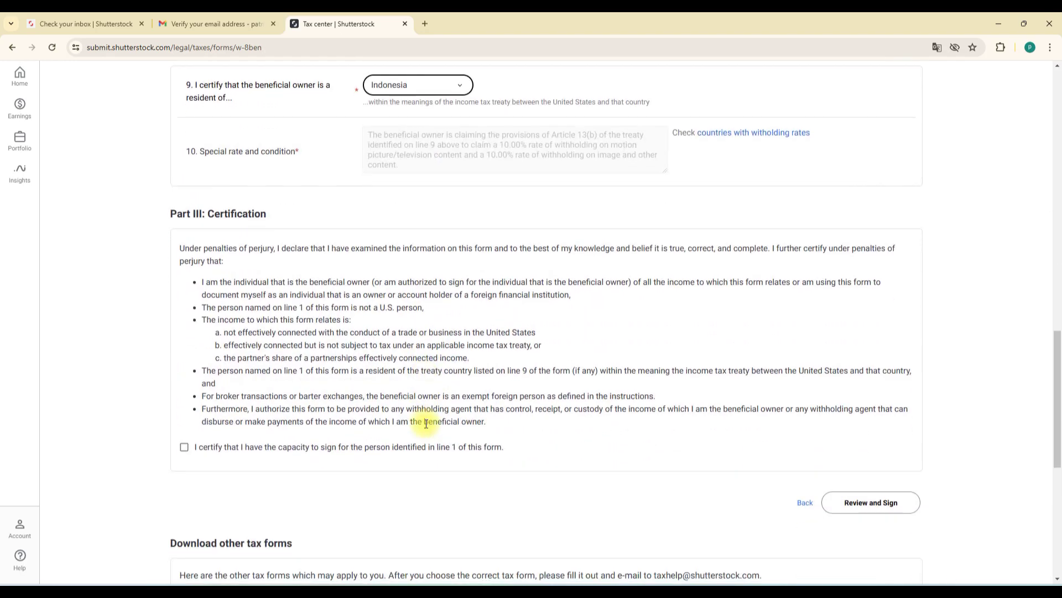
click(185, 448)
scroll(716, 492, down, 1)
scroll(714, 490, down, 2)
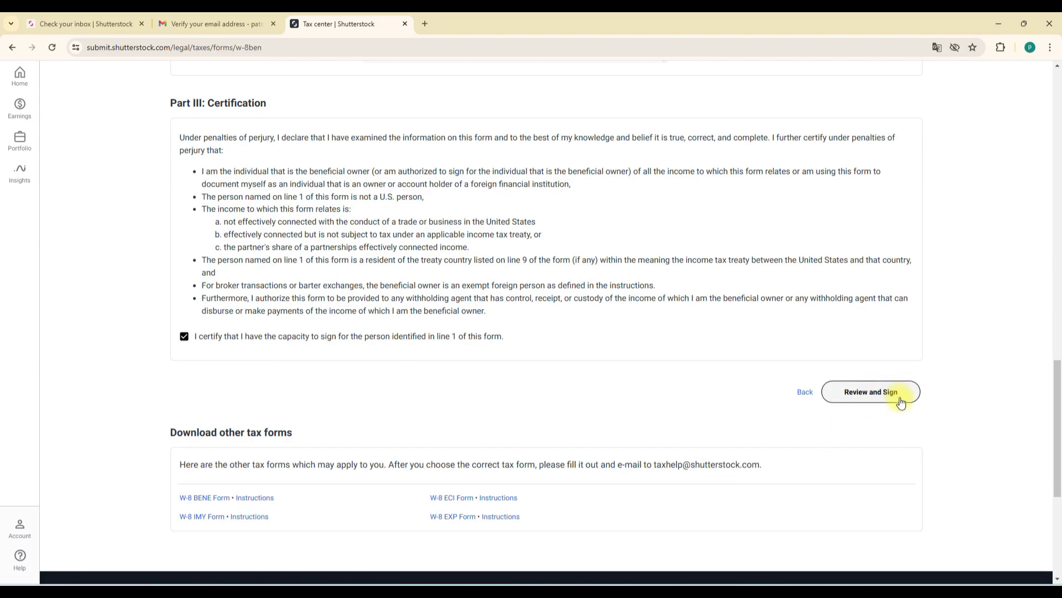
click(871, 392)
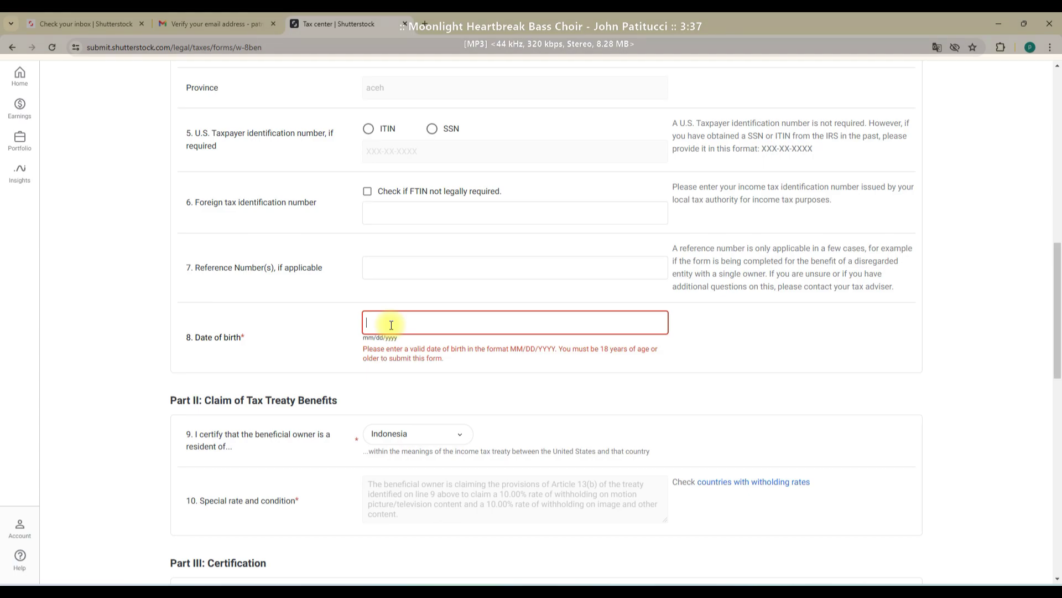
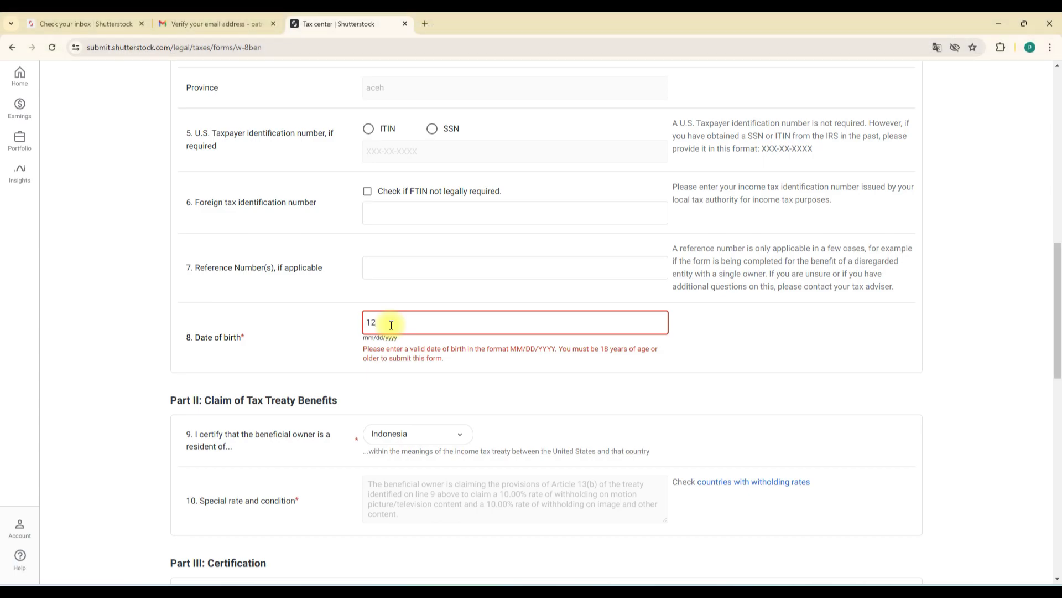
Step: Enter the date of birth in mm/dd/yyyy format on line 8 to clear the error
click(553, 370)
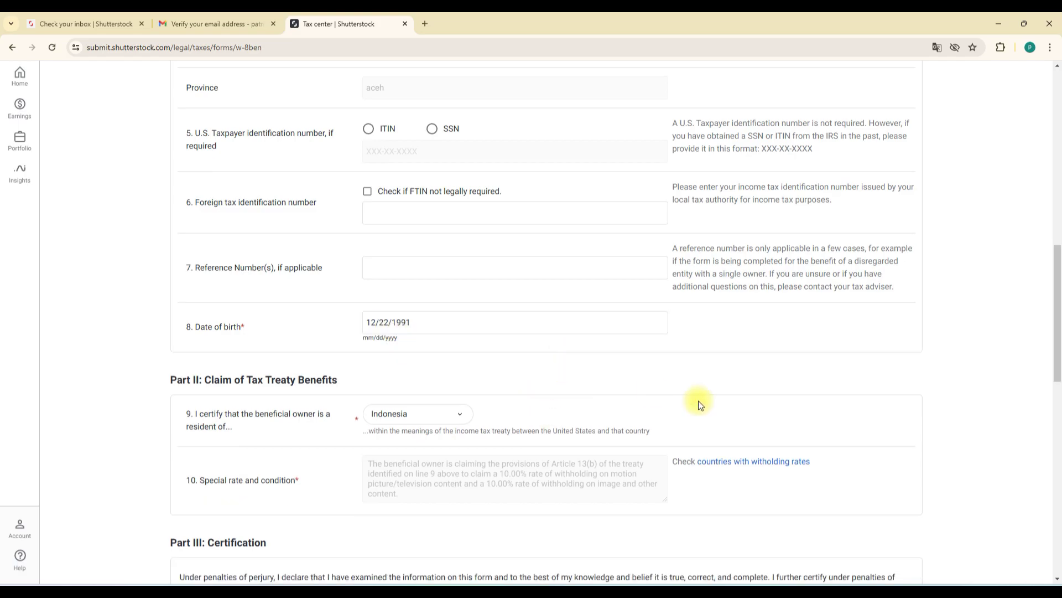
scroll(714, 404, down, 12)
scroll(892, 198, up, 2)
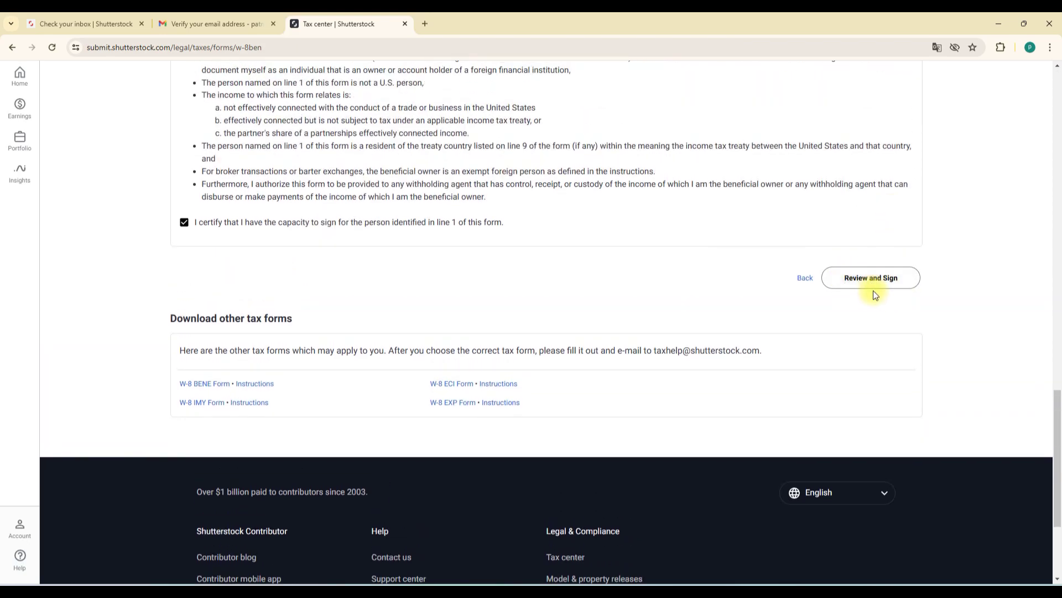
Step: Go to Review and Sign, dismiss the IDM duplicate download prompt, and refresh the form
click(879, 285)
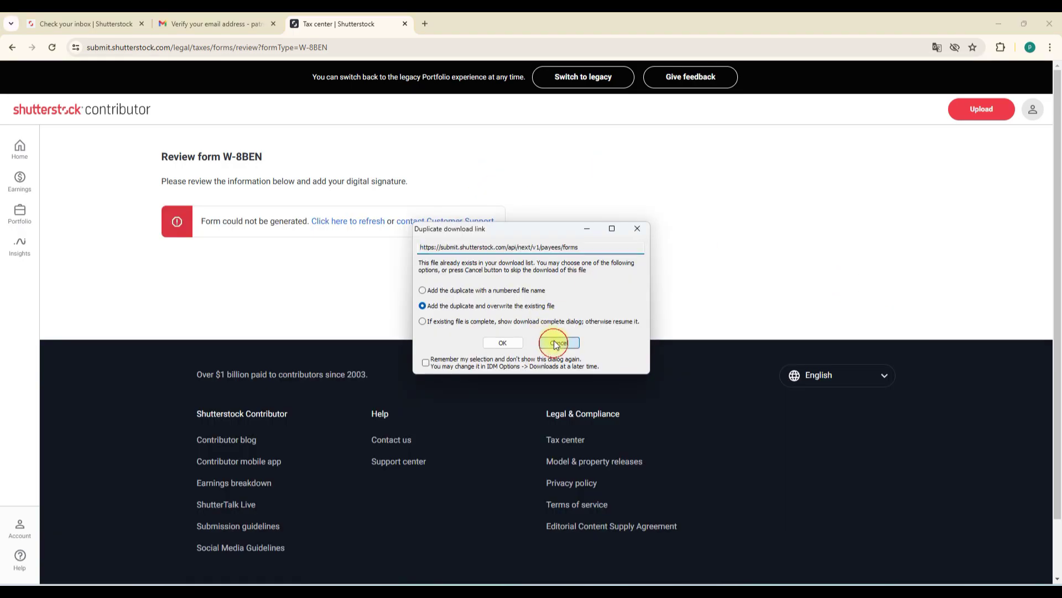
click(552, 344)
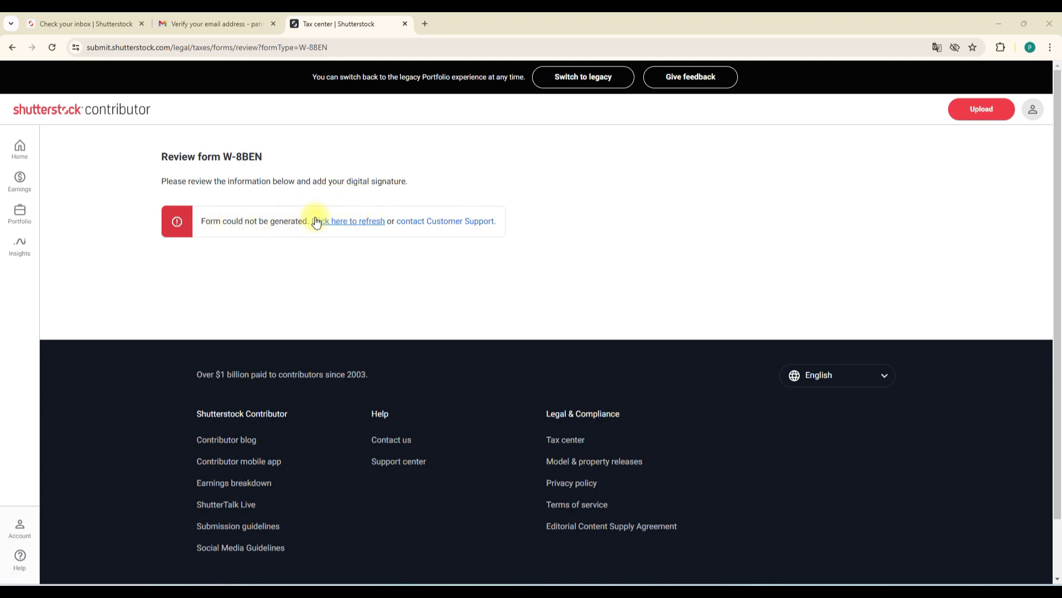
click(352, 221)
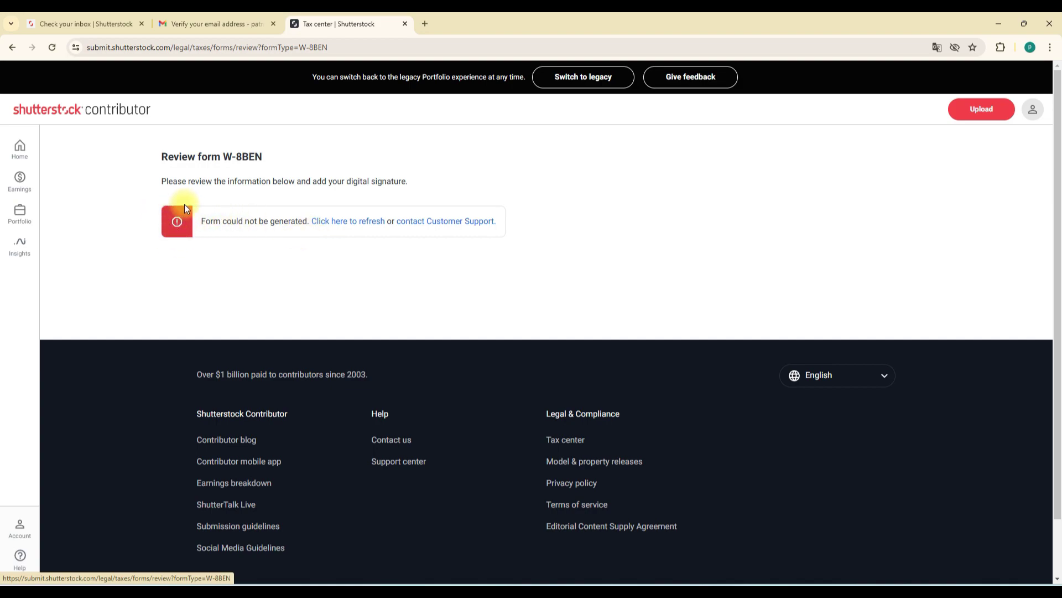
Step: Inspect the page's web address and the review instruction sentence without changing anything
click(353, 45)
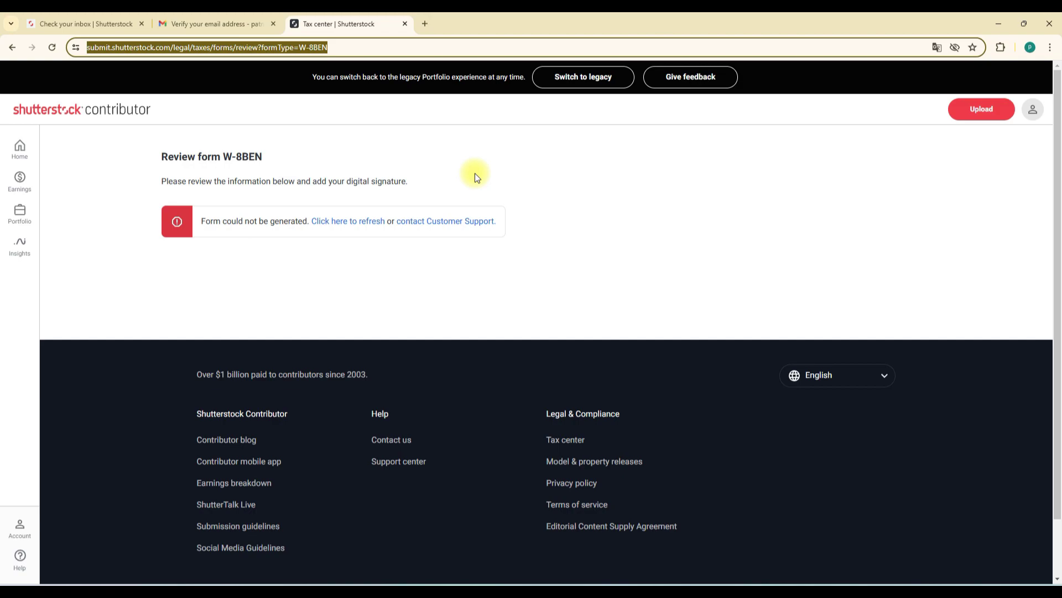
click(377, 194)
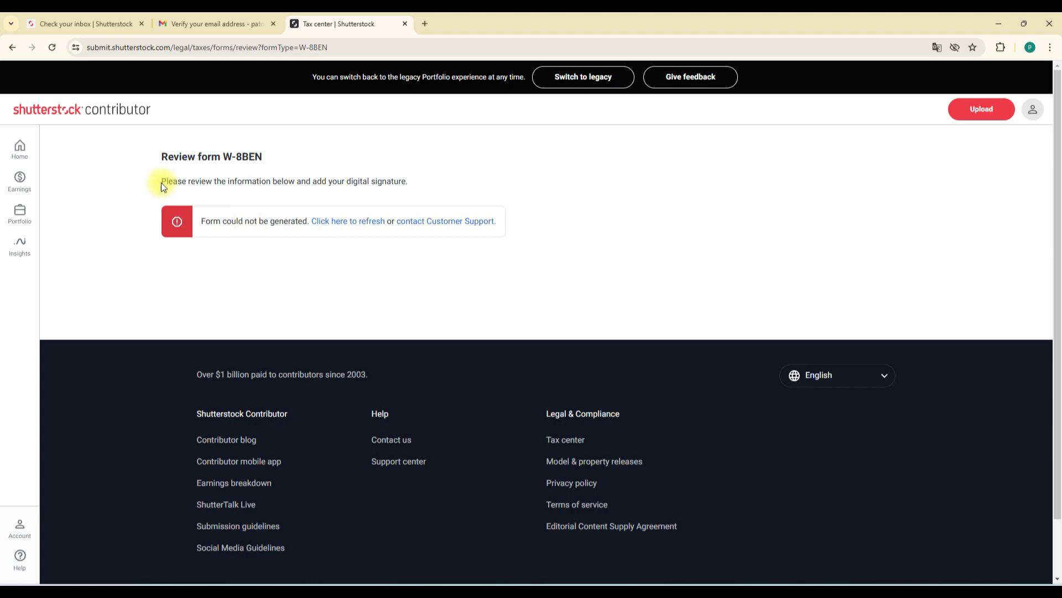
mouse_move(160, 182)
mouse_down()
mouse_move(293, 202)
mouse_move(416, 189)
mouse_up()
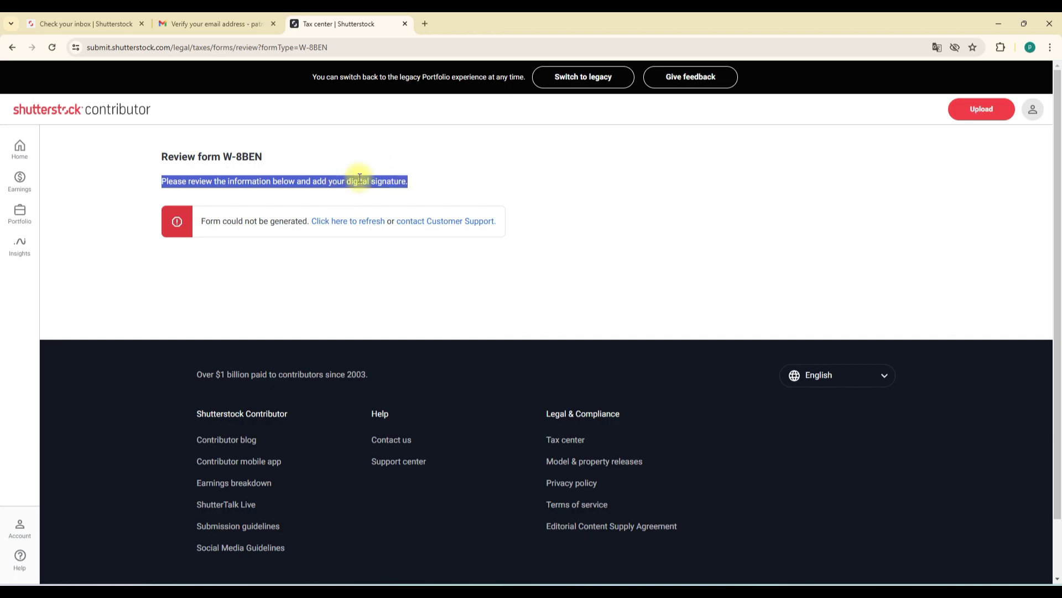
click(217, 174)
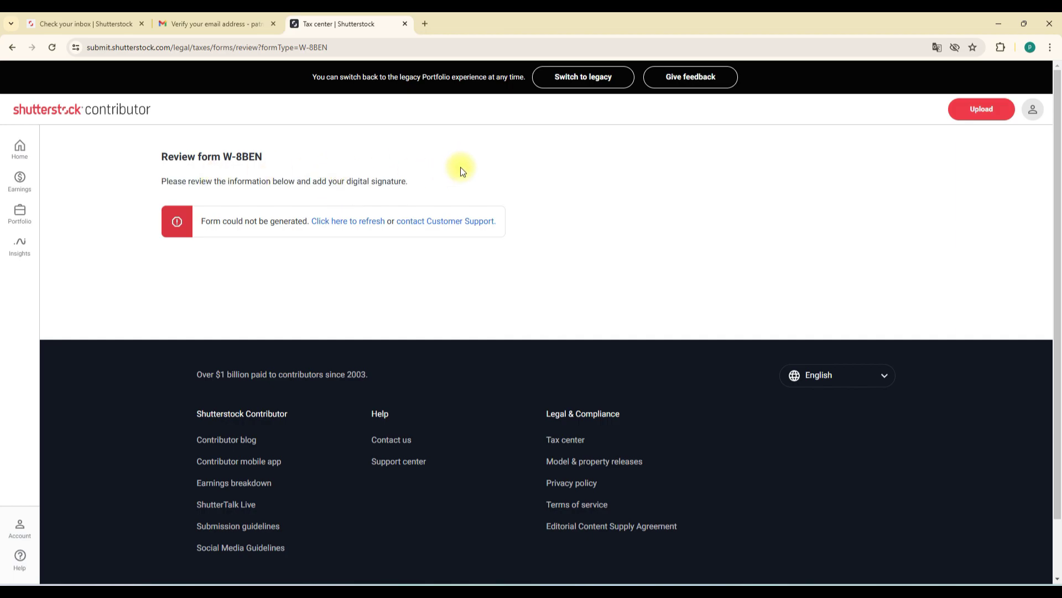